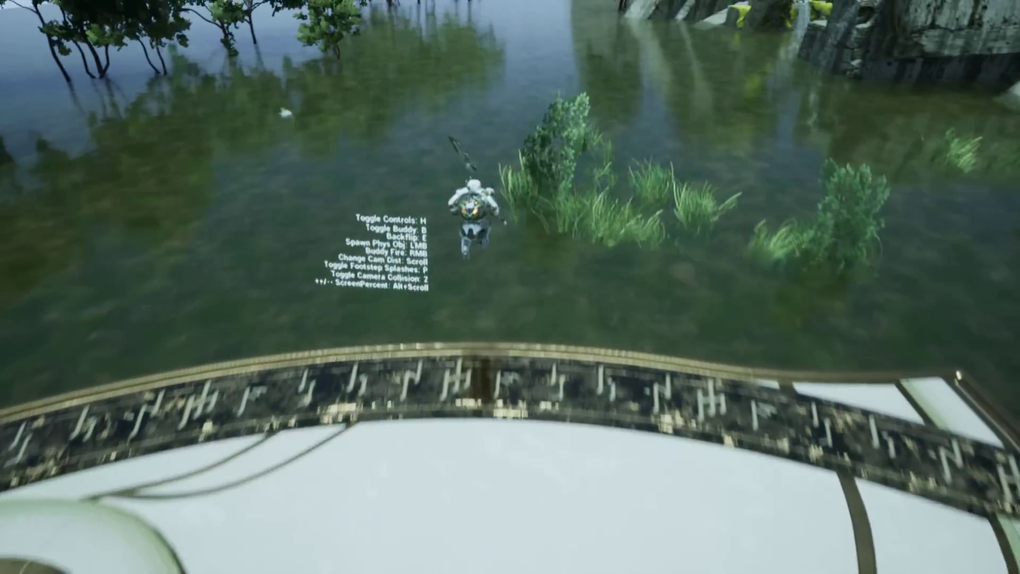
Step: Walk the character through the water in the UIWS demo to see the ripples, and quit the demo
{"action": "key", "text": "w"}
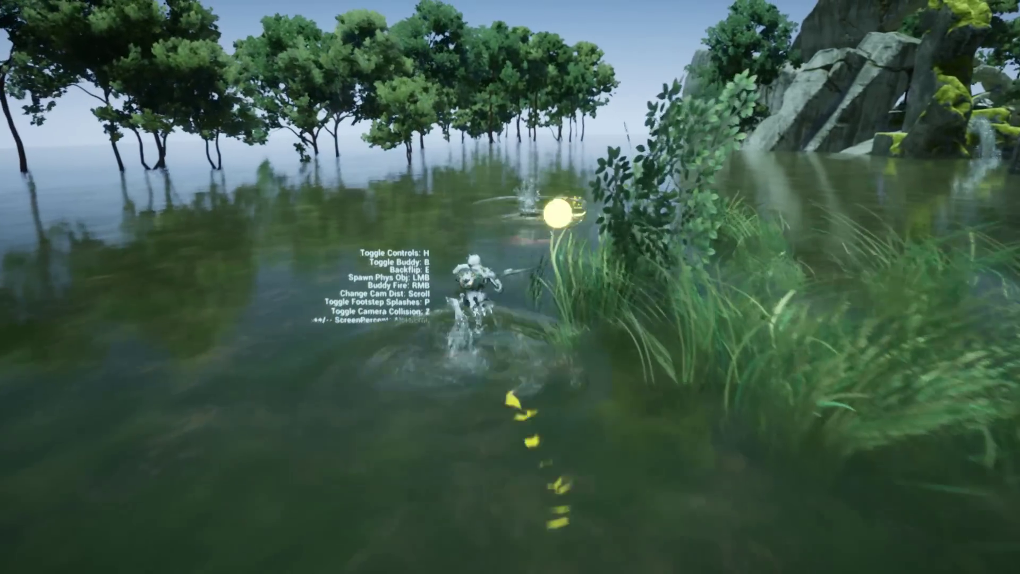
{"action": "key", "text": "w"}
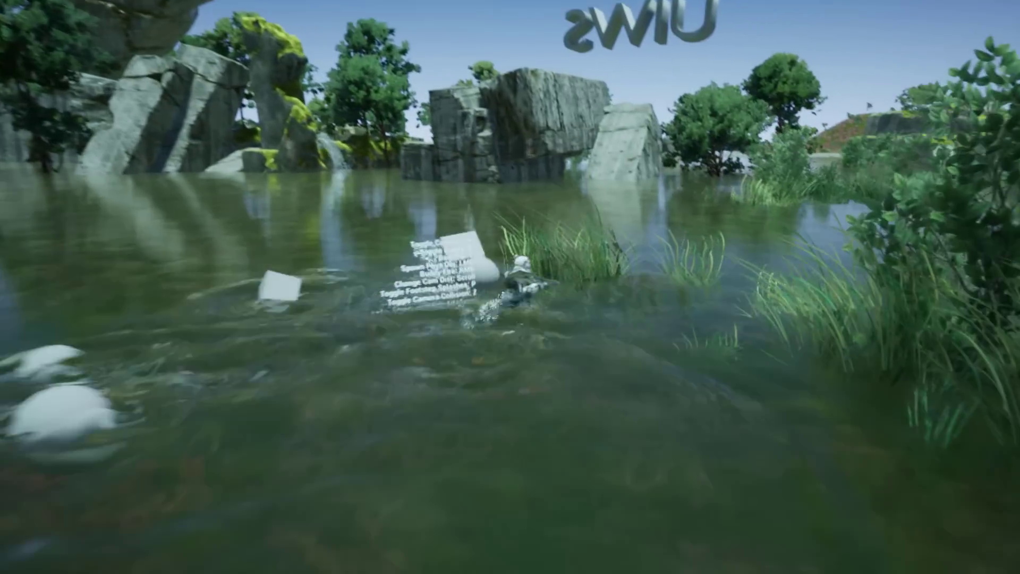
{"action": "key", "text": "w"}
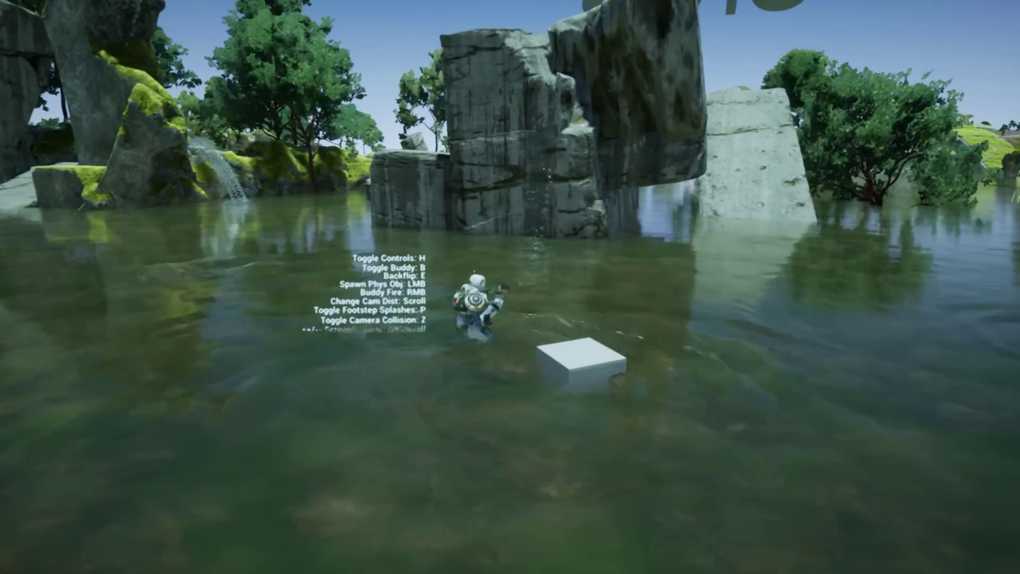
{"action": "key", "text": "Escape"}
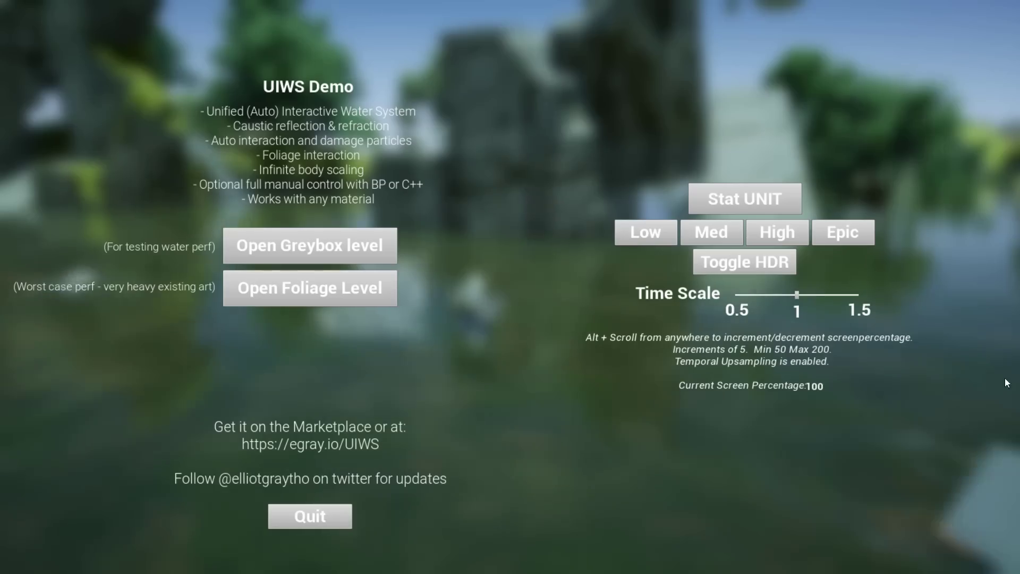
{"action": "left_click", "coordinate": [303, 525]}
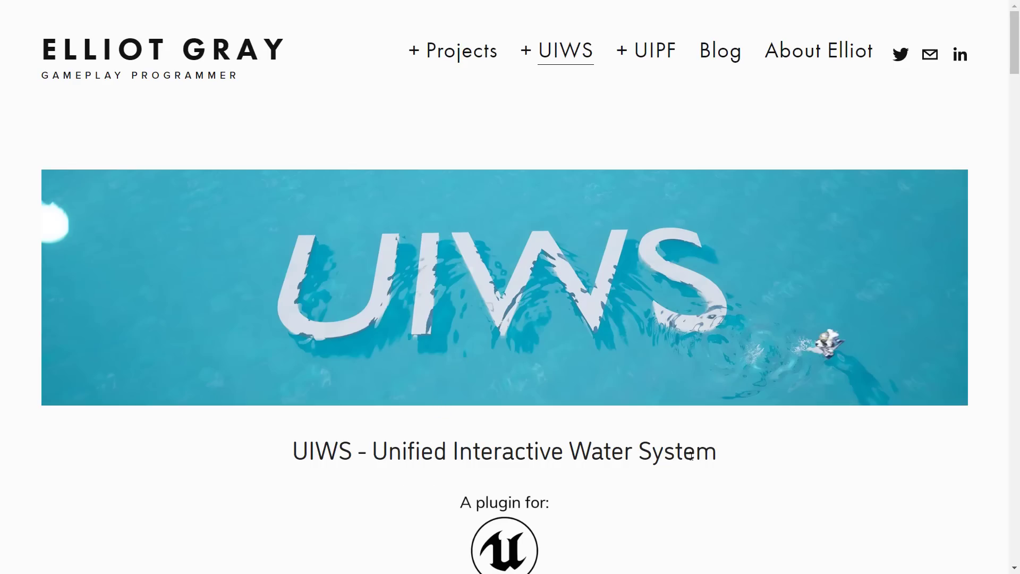
Step: Return to the Unreal Engine September 2020 Free Assets article and highlight the Unified Interactive Water System entry
{"action": "key", "text": "ctrl+w"}
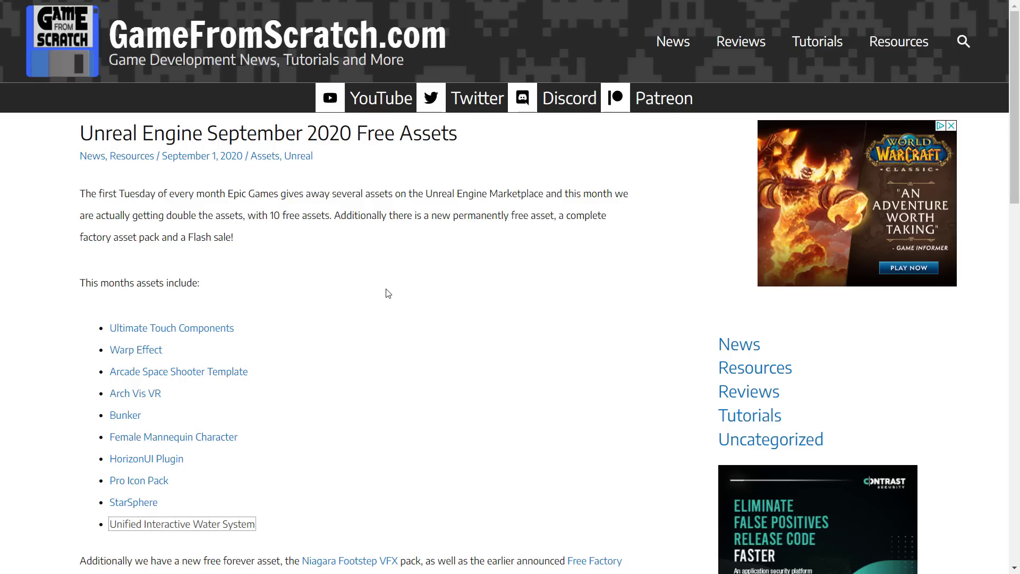
{"action": "scroll", "coordinate": [388, 293], "scroll_direction": "down", "scroll_amount": 2}
{"action": "left_click", "coordinate": [400, 302]}
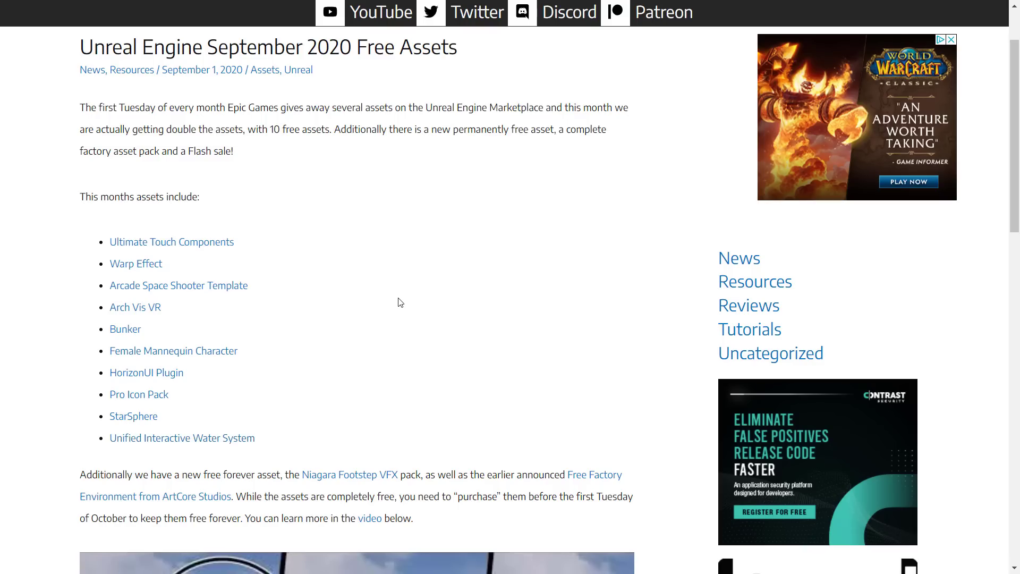
{"action": "left_click_drag", "start_coordinate": [275, 451], "coordinate": [109, 439]}
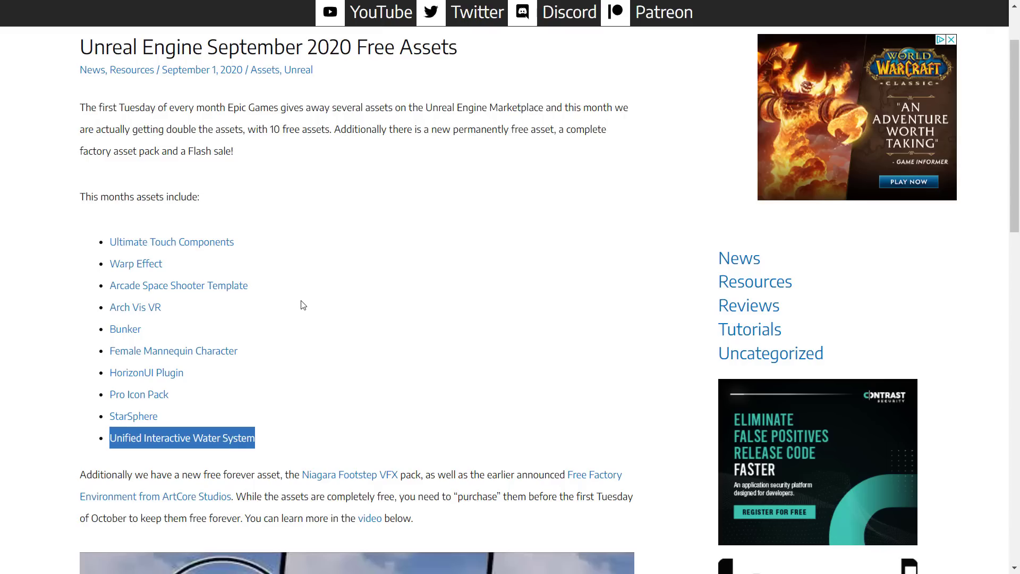
Step: View the UIWS product page on the Unreal Engine Marketplace and go back to browse the Free For The Month assets
{"action": "key", "text": "ctrl+Tab"}
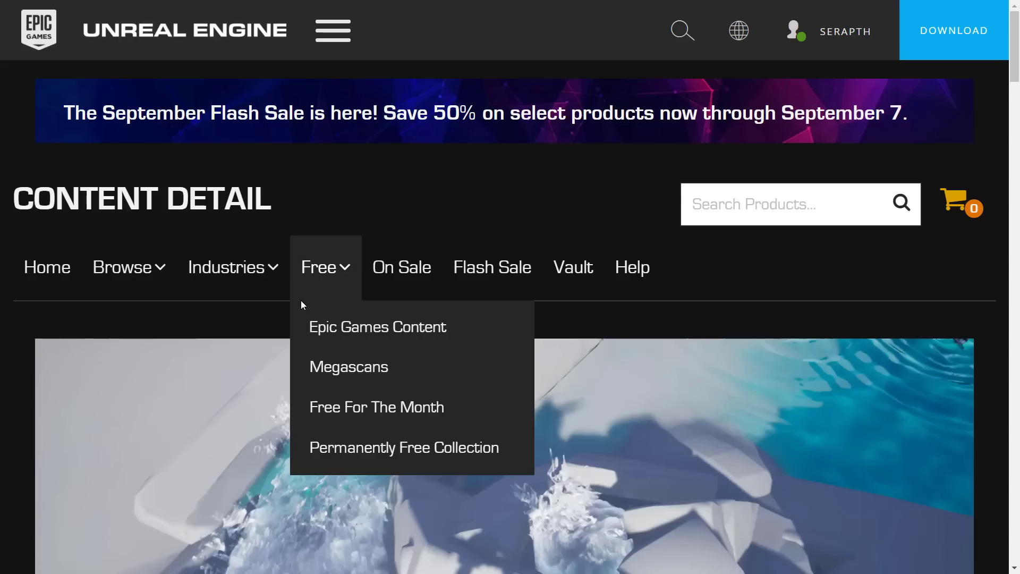
{"action": "scroll", "coordinate": [697, 271], "scroll_direction": "down", "scroll_amount": 15}
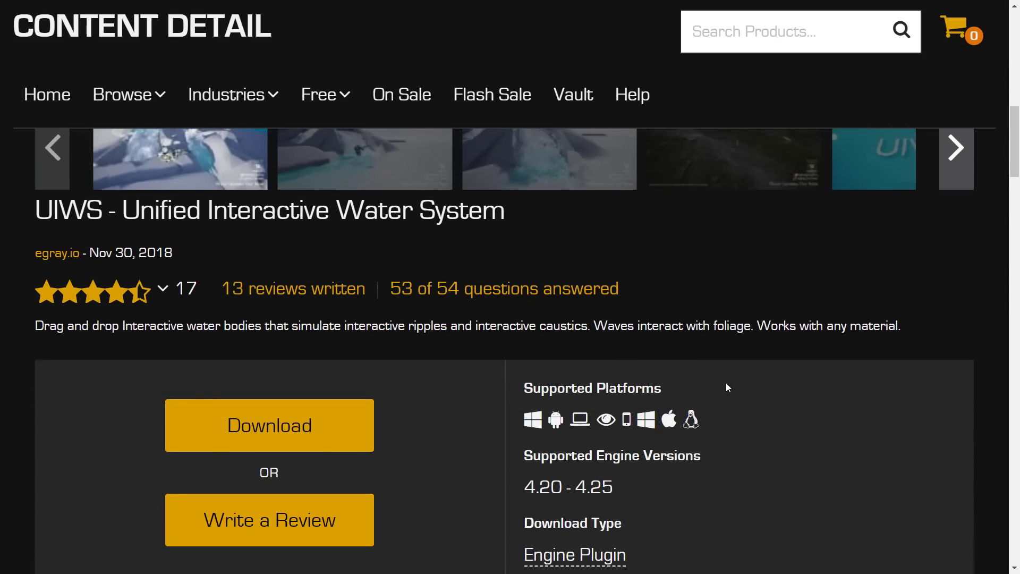
{"action": "key", "text": "alt+Left"}
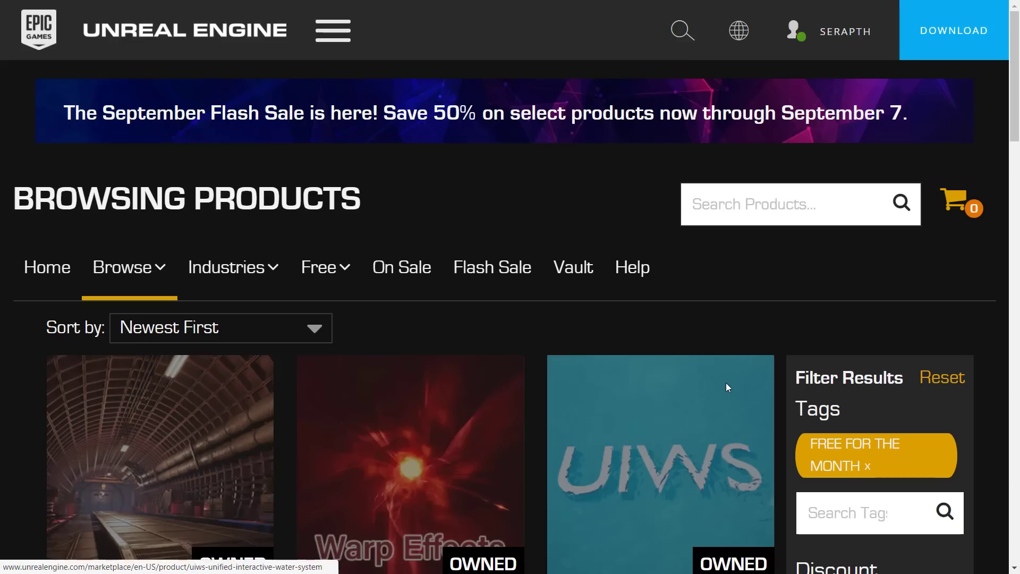
{"action": "scroll", "coordinate": [578, 429], "scroll_direction": "down", "scroll_amount": 5}
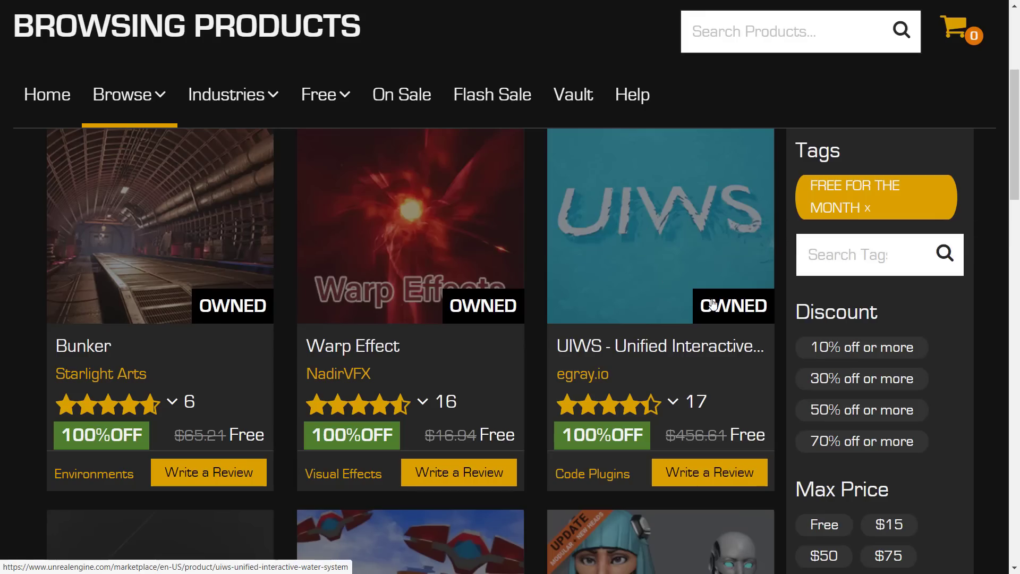
{"action": "scroll", "coordinate": [706, 276], "scroll_direction": "down", "scroll_amount": 2}
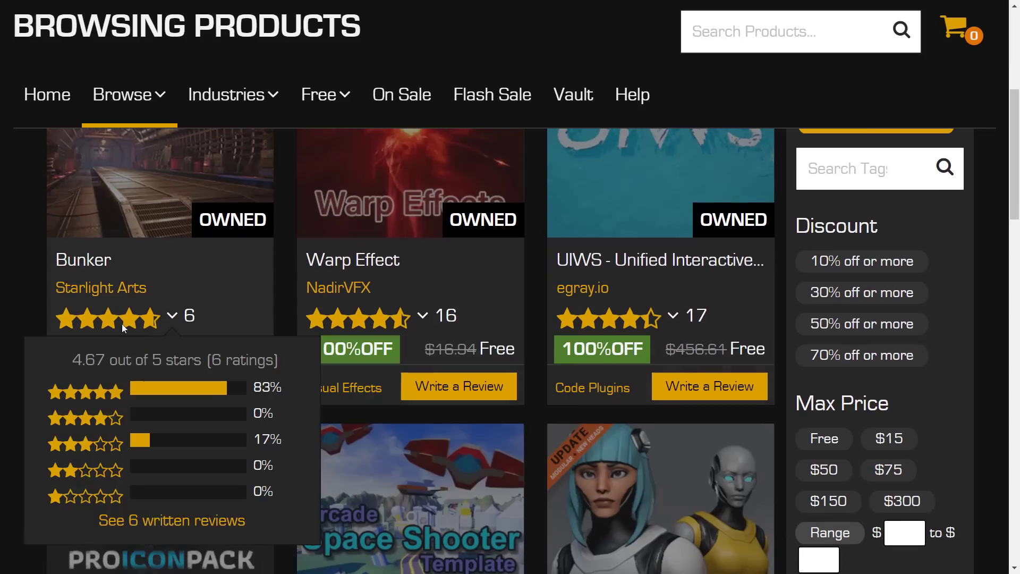
{"action": "scroll", "coordinate": [709, 245], "scroll_direction": "down", "scroll_amount": 7}
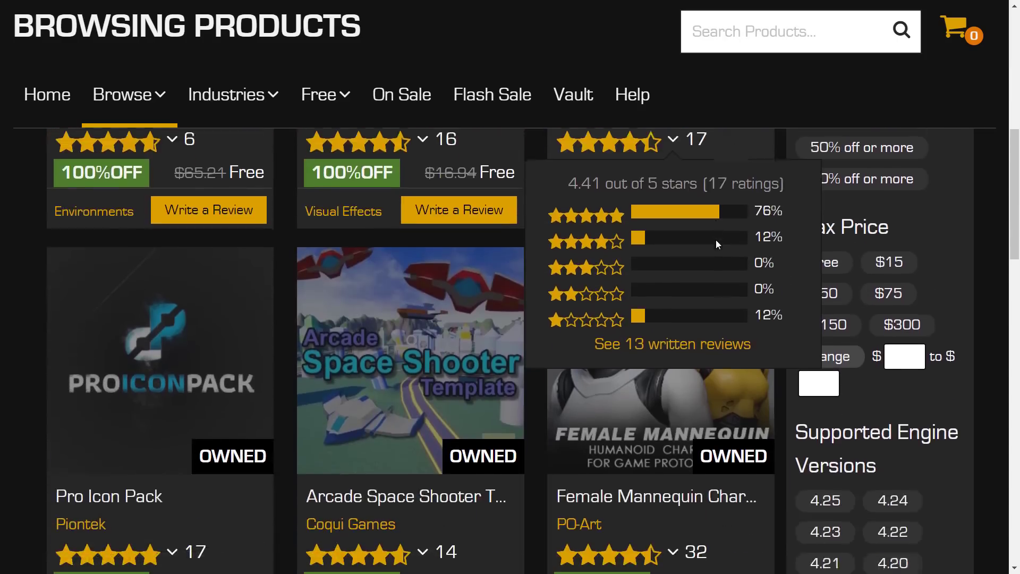
{"action": "scroll", "coordinate": [784, 271], "scroll_direction": "down", "scroll_amount": 1}
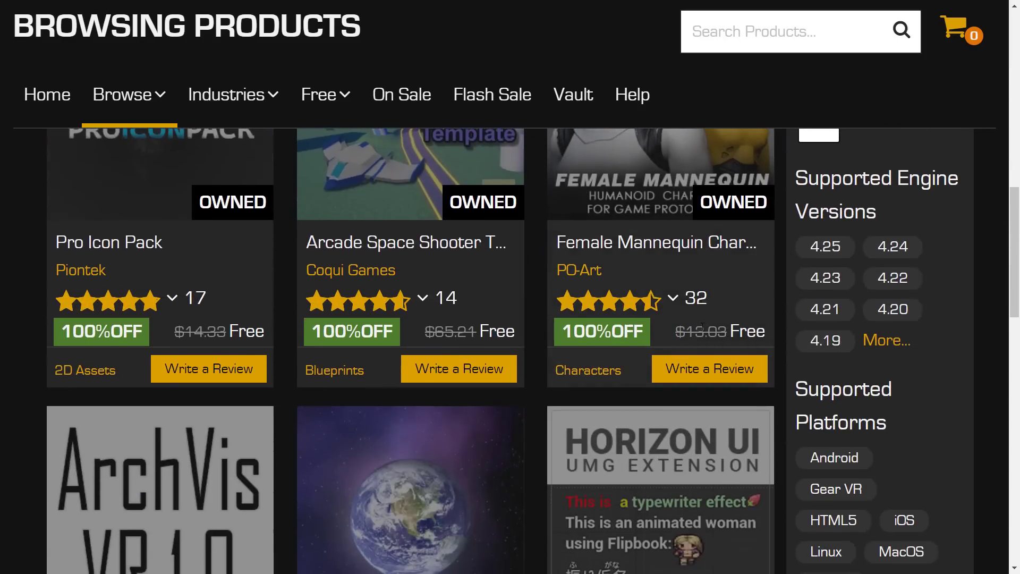
{"action": "scroll", "coordinate": [702, 328], "scroll_direction": "up", "scroll_amount": 8}
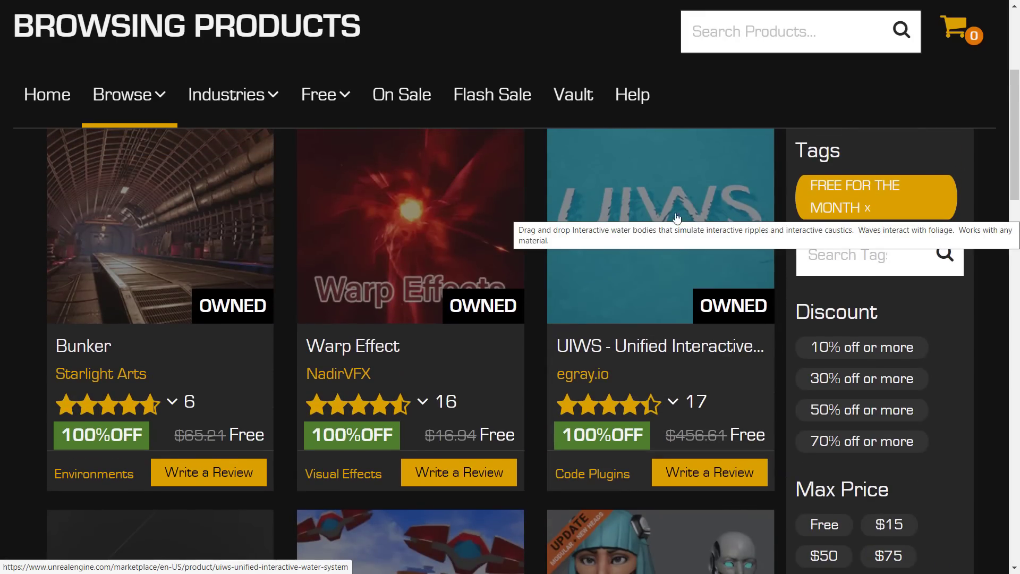
Step: Open the Demo page for UIWS on the plugin's website and highlight the Win64 requirement
{"action": "key", "text": "ctrl+Tab"}
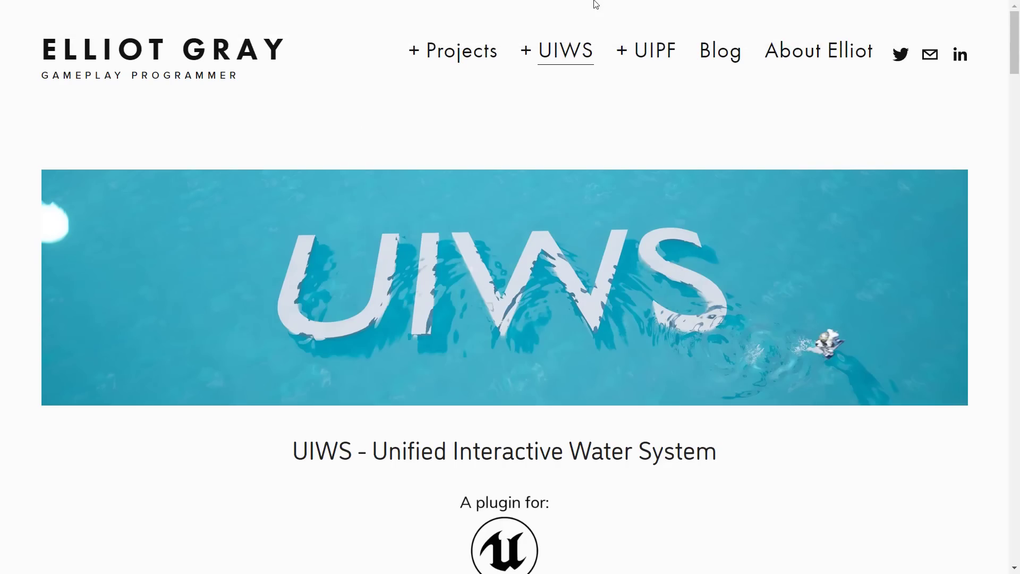
{"action": "mouse_move", "coordinate": [595, 4]}
{"action": "mouse_move", "coordinate": [481, 62]}
{"action": "mouse_move", "coordinate": [589, 47]}
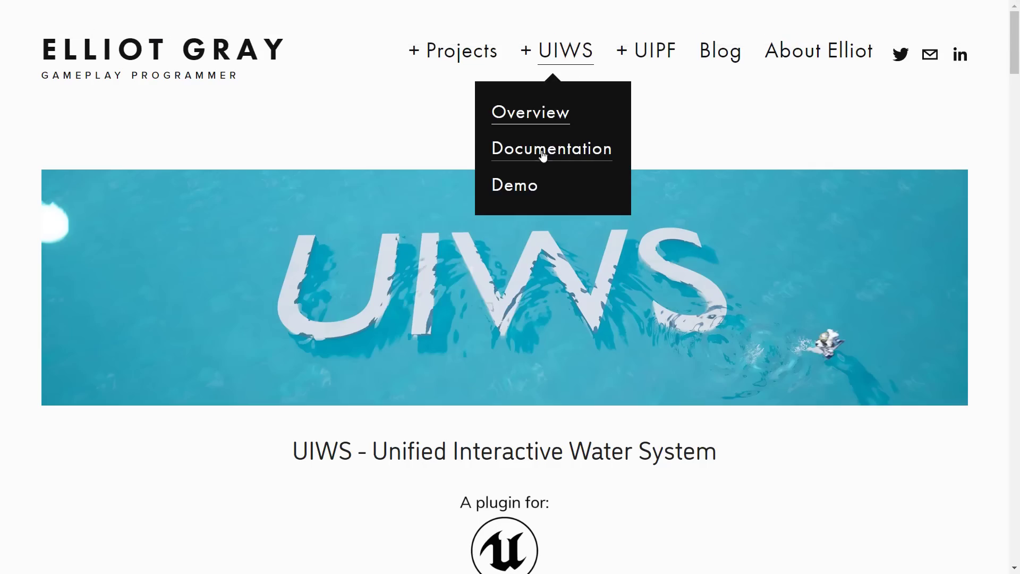
{"action": "left_click", "coordinate": [530, 185]}
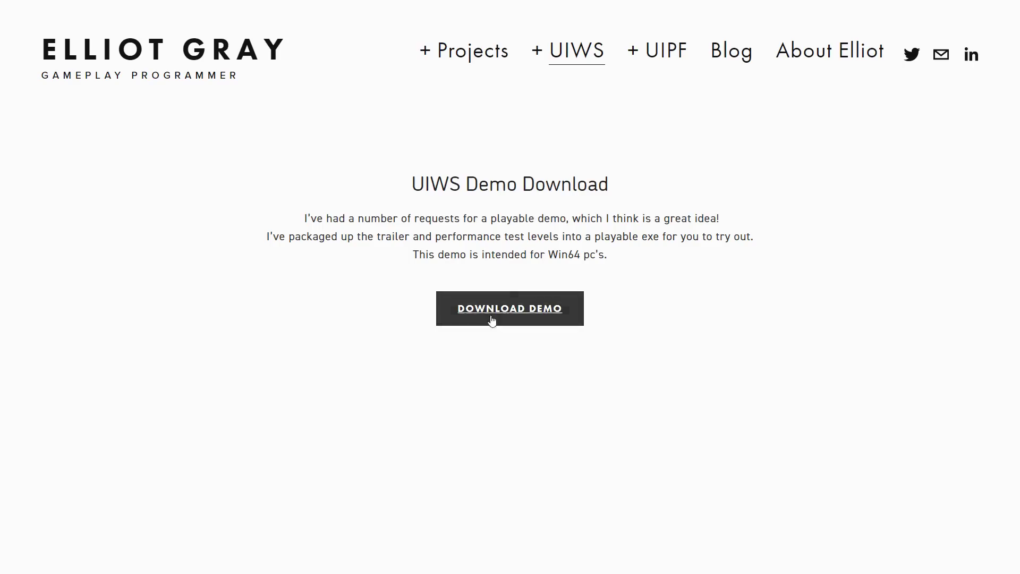
{"action": "double_click", "coordinate": [578, 252]}
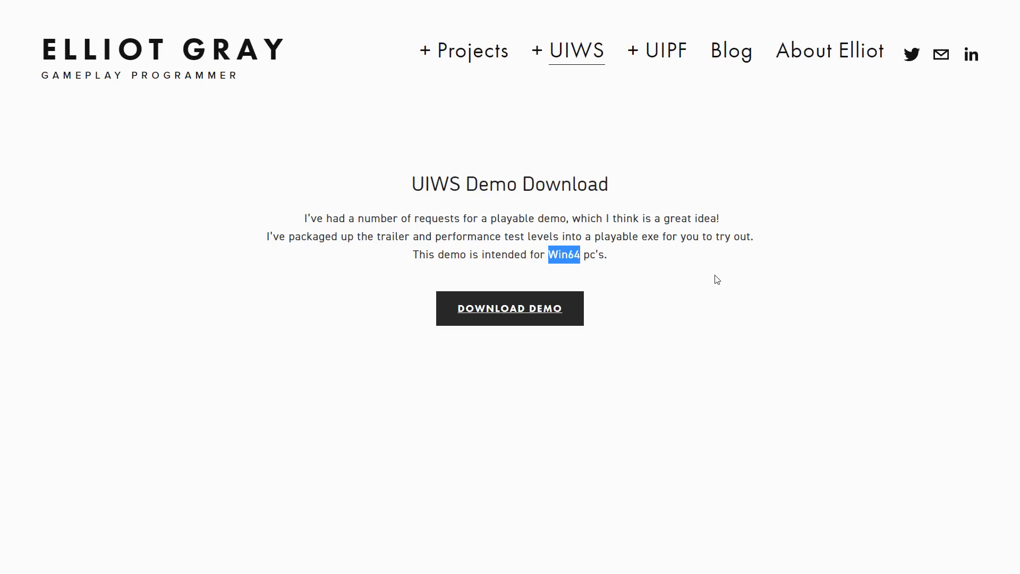
Step: Switch to the Epic Games Launcher library and locate the UIWS plugin with its install option
{"action": "key", "text": "alt+Tab"}
{"action": "key", "text": "alt+Tab"}
{"action": "key", "text": "alt+Tab"}
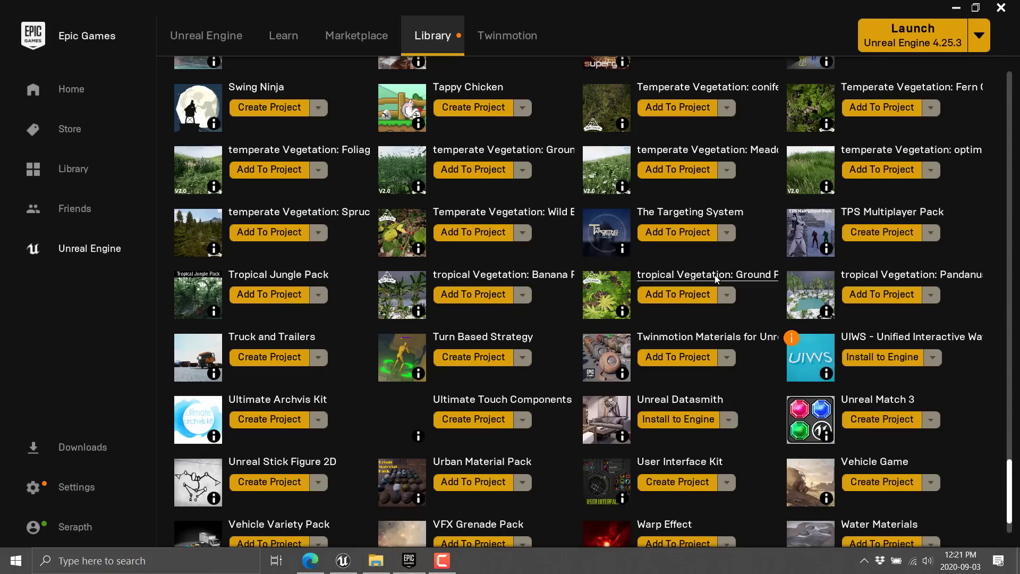
{"action": "scroll", "coordinate": [789, 348], "scroll_direction": "down", "scroll_amount": 1}
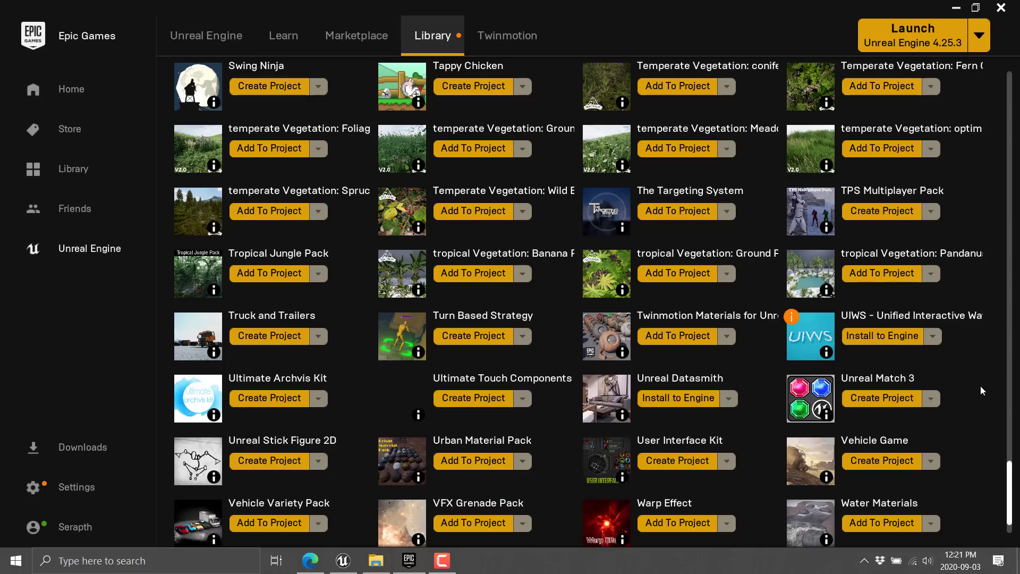
Step: Switch to the Unreal Editor project MyProject and inspect the water body and cube in the level from different angles
{"action": "key", "text": "alt+Tab"}
{"action": "key", "text": "alt+Tab"}
{"action": "key", "text": "alt+Tab"}
{"action": "key", "text": "alt+Tab"}
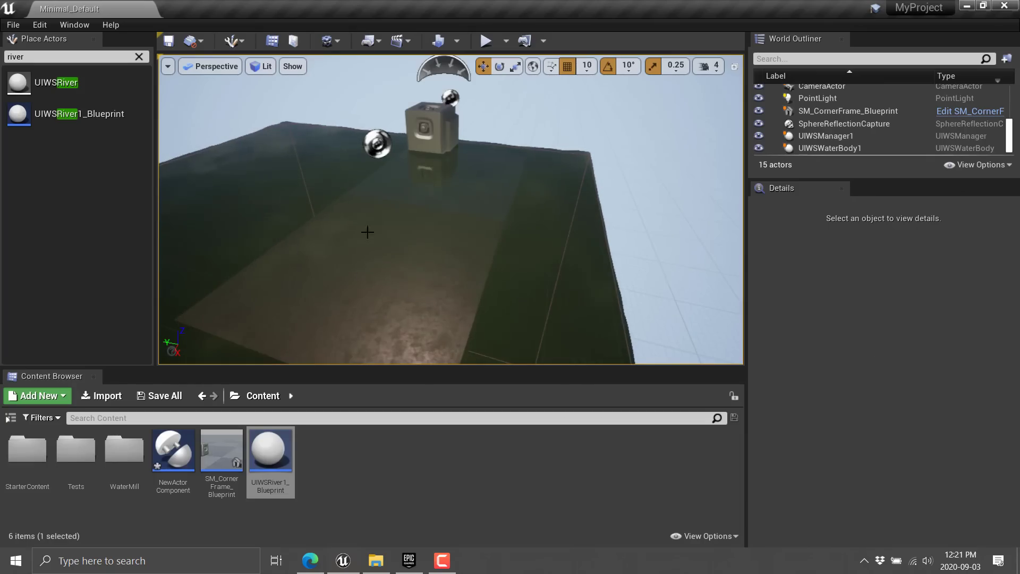
{"action": "right_click_drag", "start_coordinate": [365, 228], "coordinate": [326, 236]}
{"action": "key", "text": "w"}
{"action": "key", "text": "d"}
{"action": "key", "text": "s"}
{"action": "key", "text": "s"}
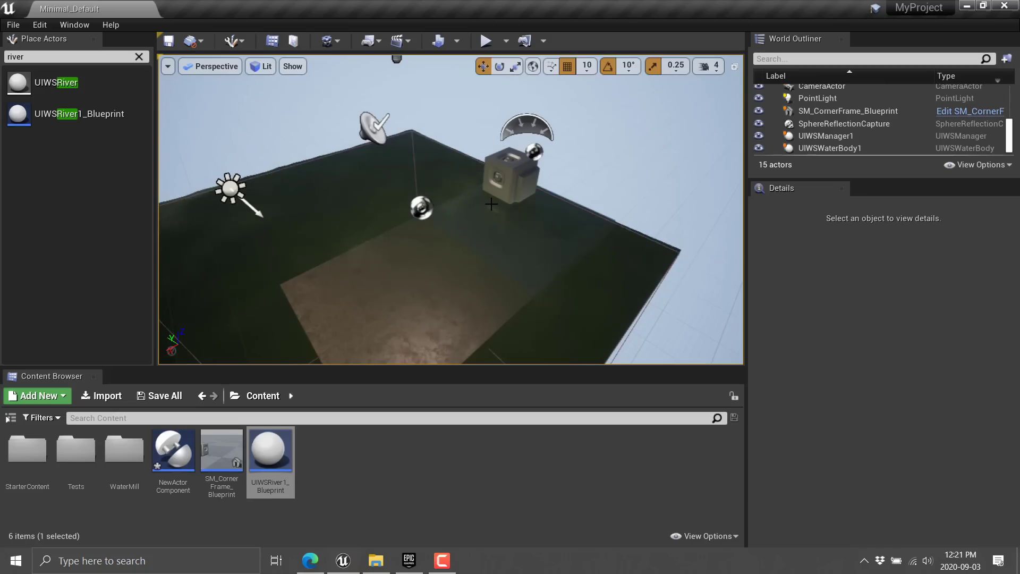
Step: Play the level in the editor to watch the cube interact with the water, and stop the simulation
{"action": "left_click", "coordinate": [486, 43]}
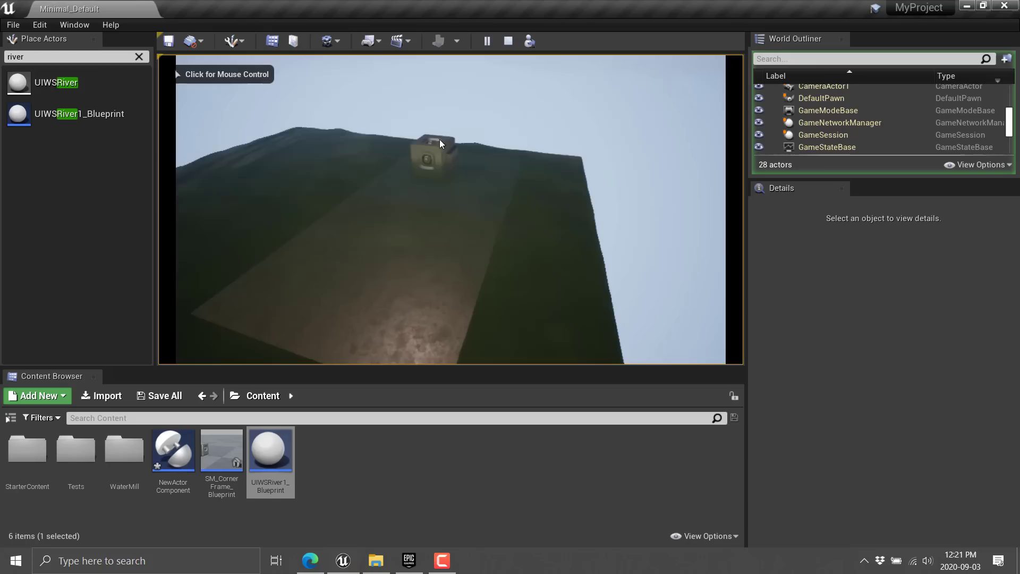
{"action": "left_click", "coordinate": [471, 182]}
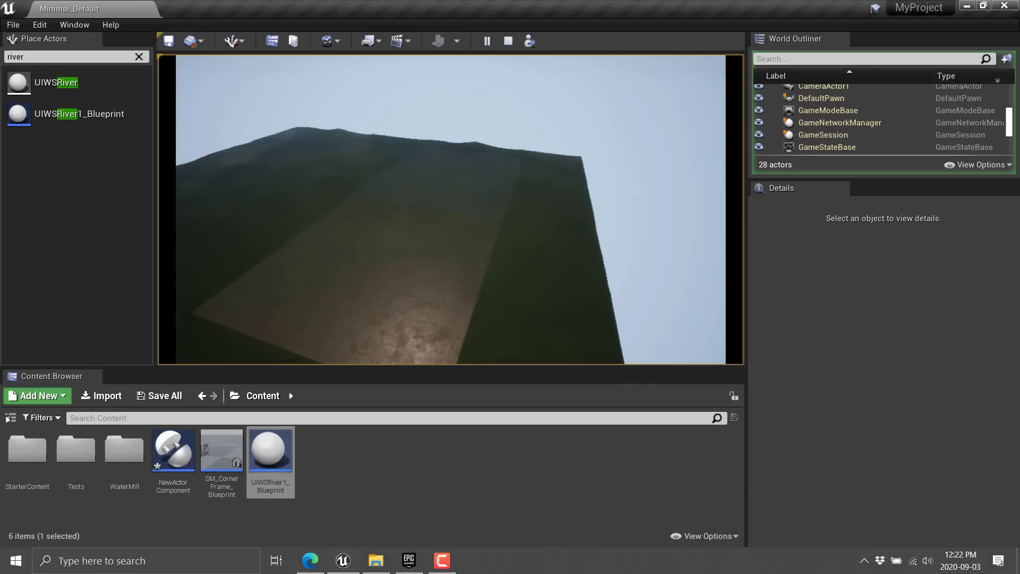
{"action": "key", "text": "Escape"}
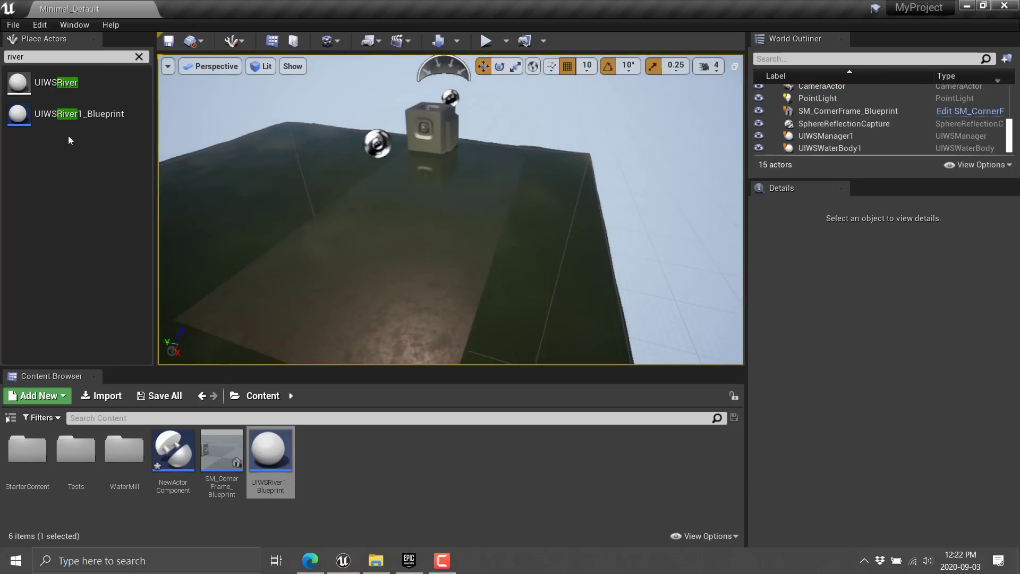
Step: Clear the river filter in the placeable actors, search for "Wat", and replace that search with "UIWS"
{"action": "left_click", "coordinate": [140, 57]}
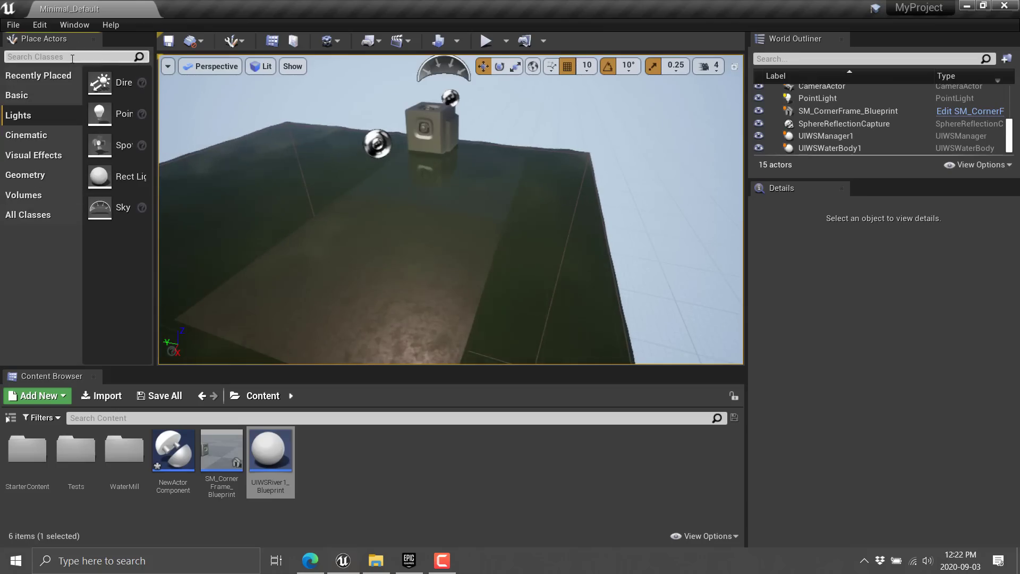
{"action": "type", "text": "Wat"}
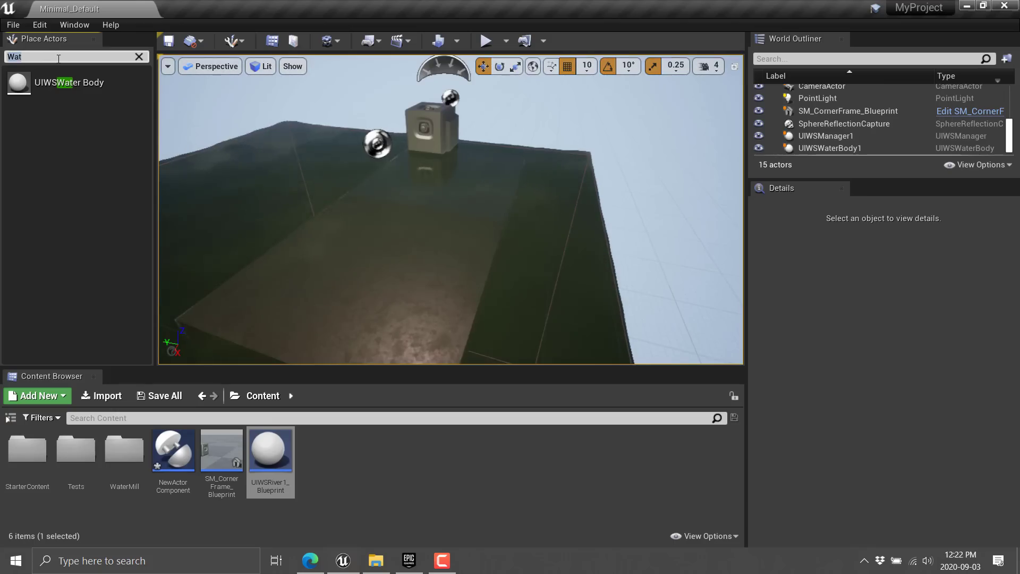
{"action": "key", "text": "BackSpace"}
{"action": "key", "text": "BackSpace"}
{"action": "key", "text": "BackSpace"}
{"action": "type", "text": "UIWS"}
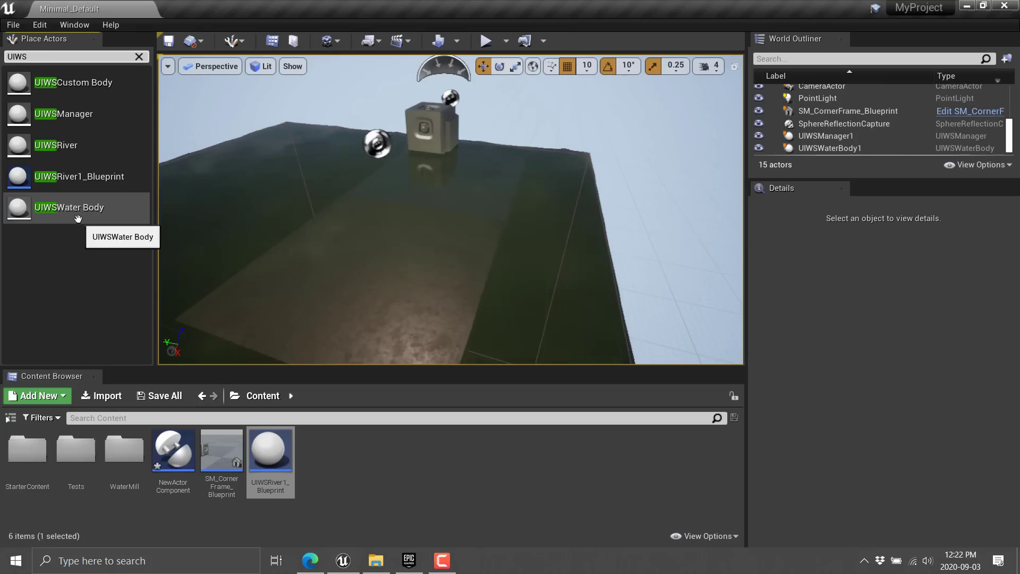
Step: Select the floating cube SM_CornerFrame_Blueprint and examine its physics, collision, rendering and transform settings
{"action": "left_click", "coordinate": [443, 118]}
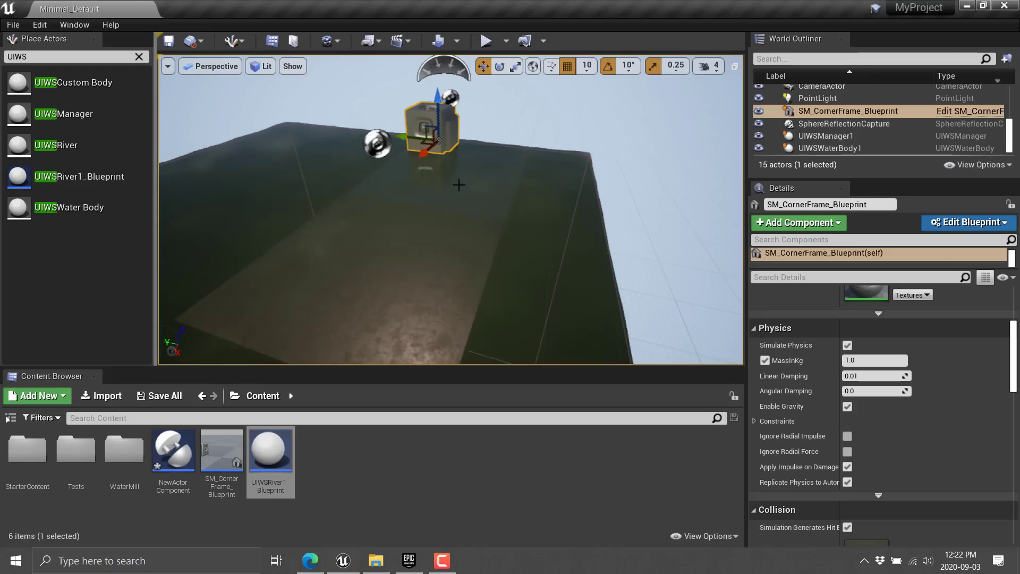
{"action": "scroll", "coordinate": [909, 446], "scroll_direction": "down", "scroll_amount": 5}
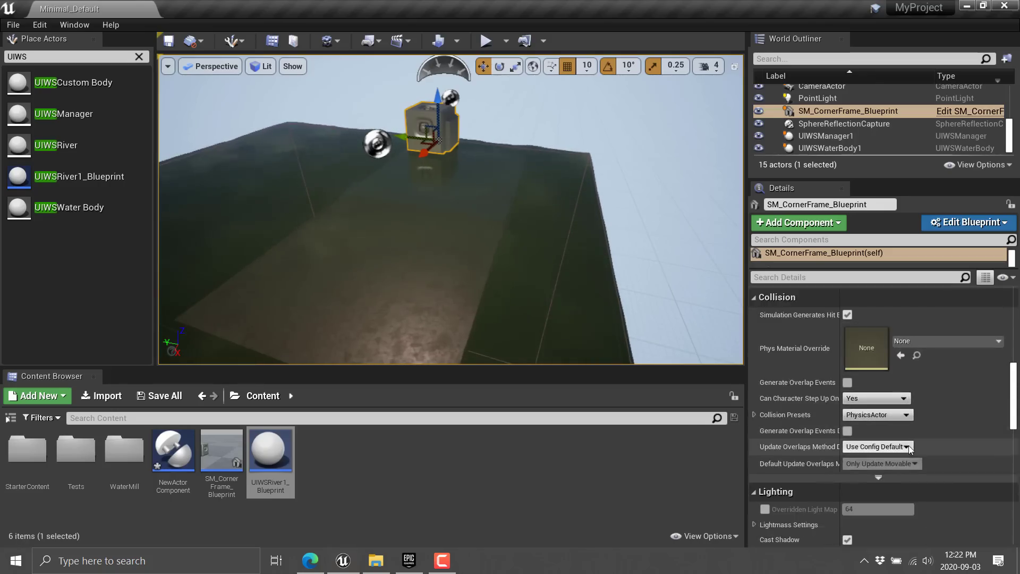
{"action": "scroll", "coordinate": [908, 445], "scroll_direction": "down", "scroll_amount": 8}
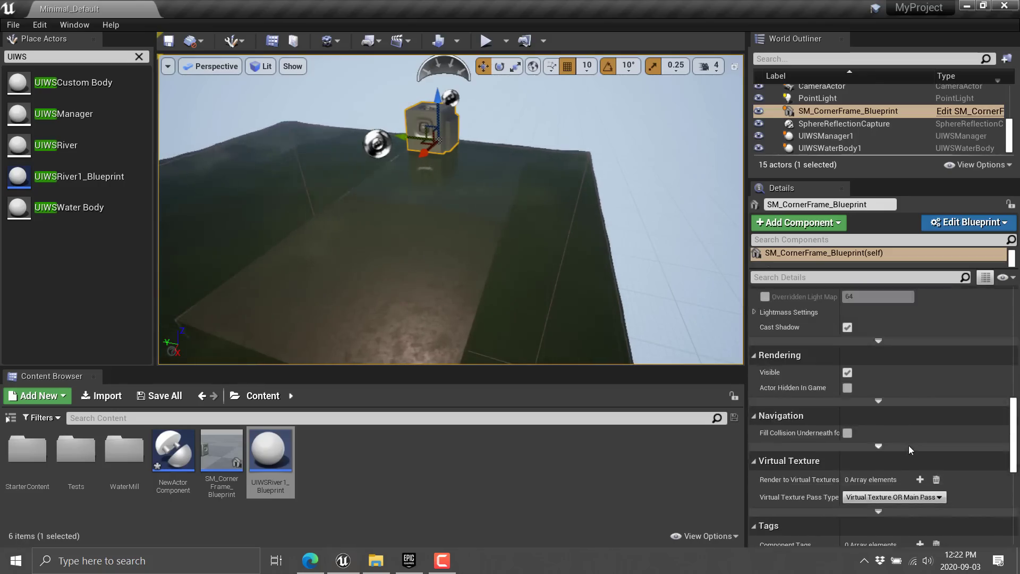
{"action": "scroll", "coordinate": [908, 449], "scroll_direction": "down", "scroll_amount": 4}
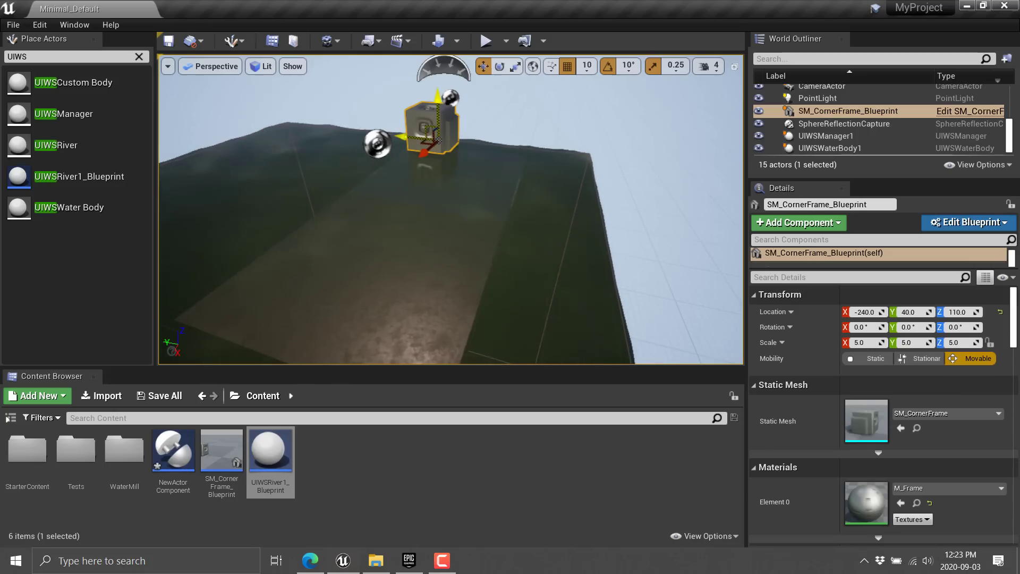
Step: Open the cube's blueprint, inspect its Space Bar impulse graph and the UIWSInter component's settings, and close the blueprint
{"action": "left_click", "coordinate": [982, 223]}
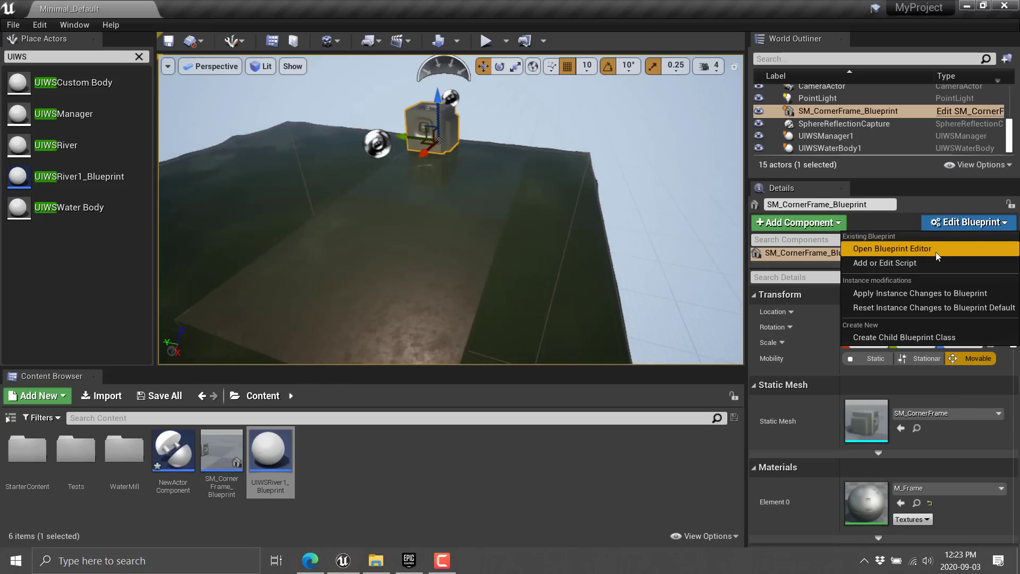
{"action": "left_click", "coordinate": [906, 247]}
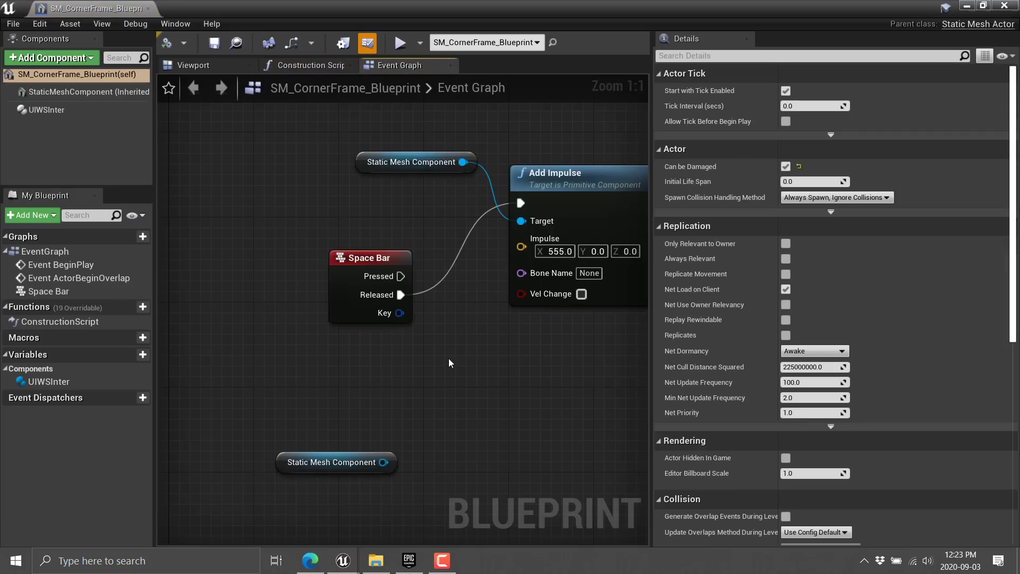
{"action": "right_click_drag", "start_coordinate": [553, 351], "coordinate": [471, 400]}
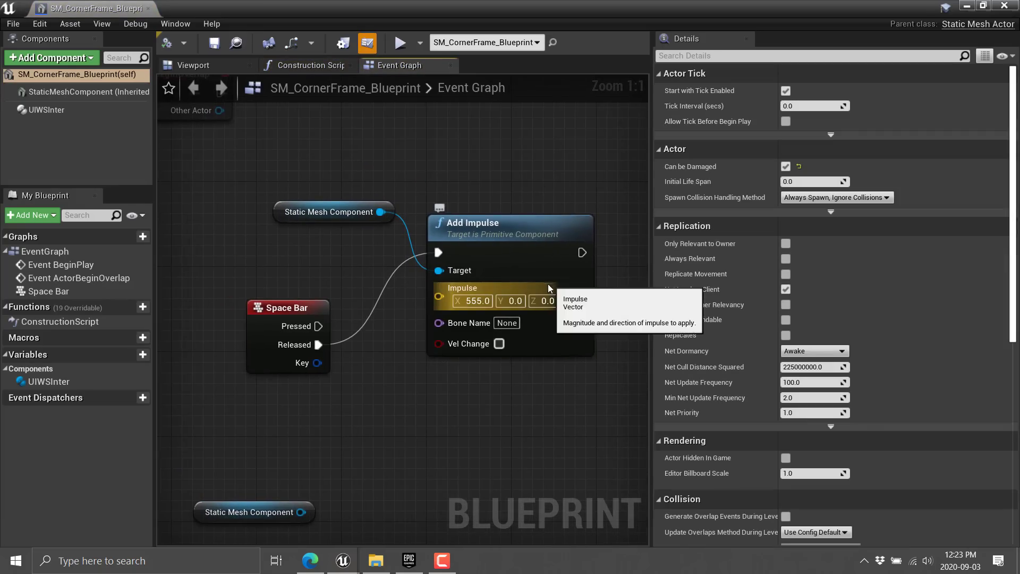
{"action": "left_click", "coordinate": [46, 115]}
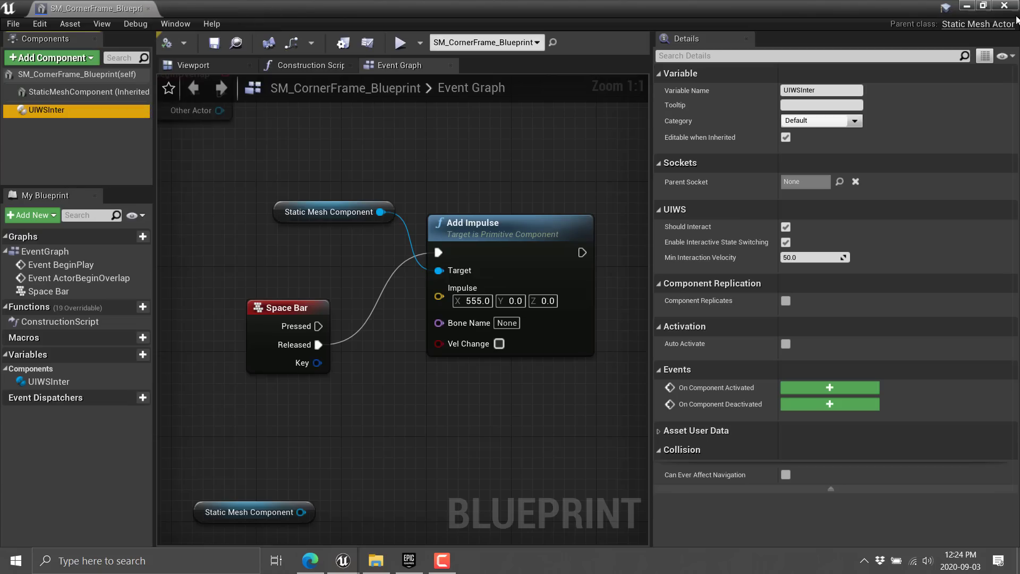
{"action": "left_click", "coordinate": [1004, 6]}
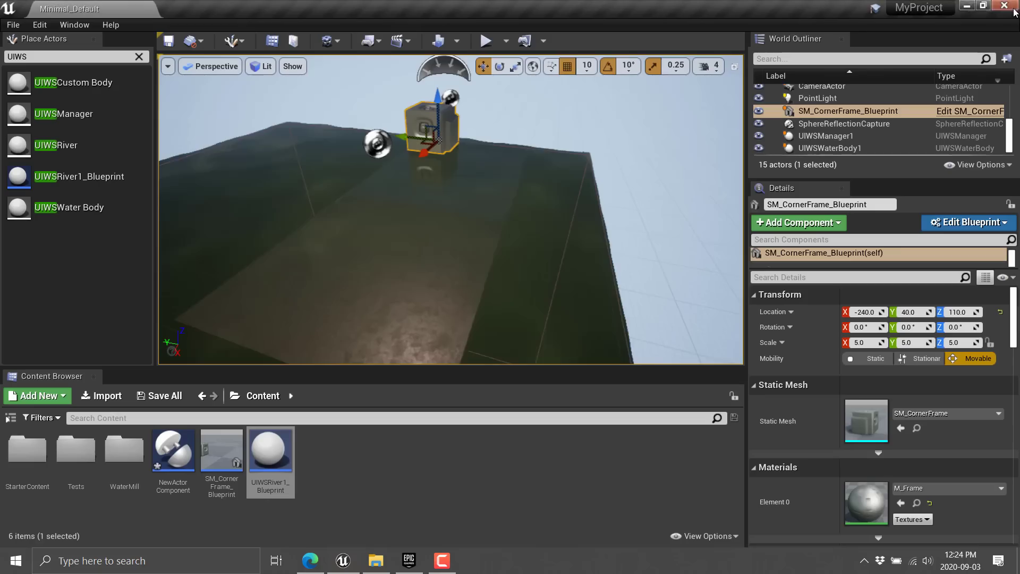
Step: Select the UIWSManager1 actor and trigger Update Light Info
{"action": "left_click", "coordinate": [834, 136]}
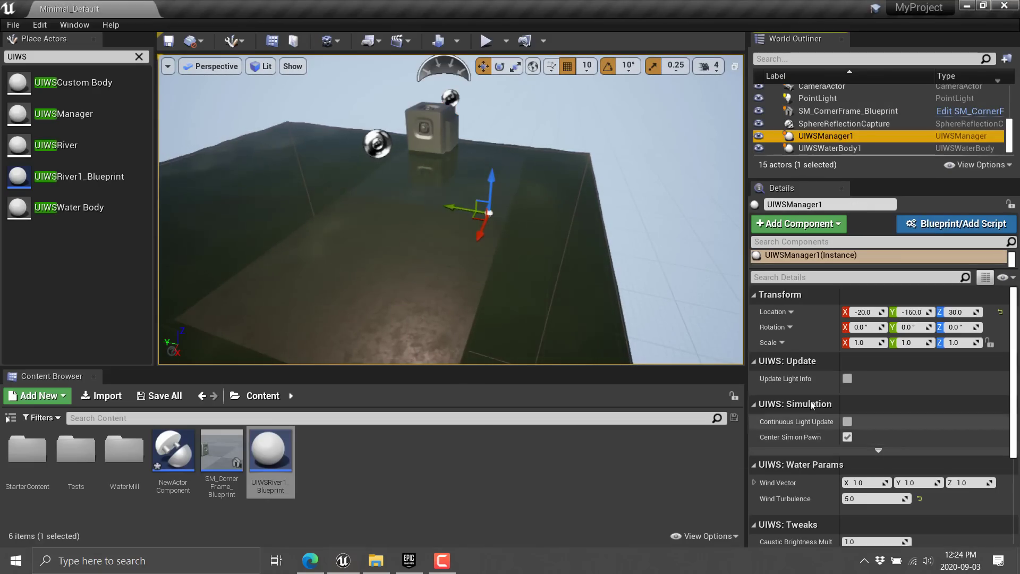
{"action": "scroll", "coordinate": [942, 388], "scroll_direction": "down", "scroll_amount": 1}
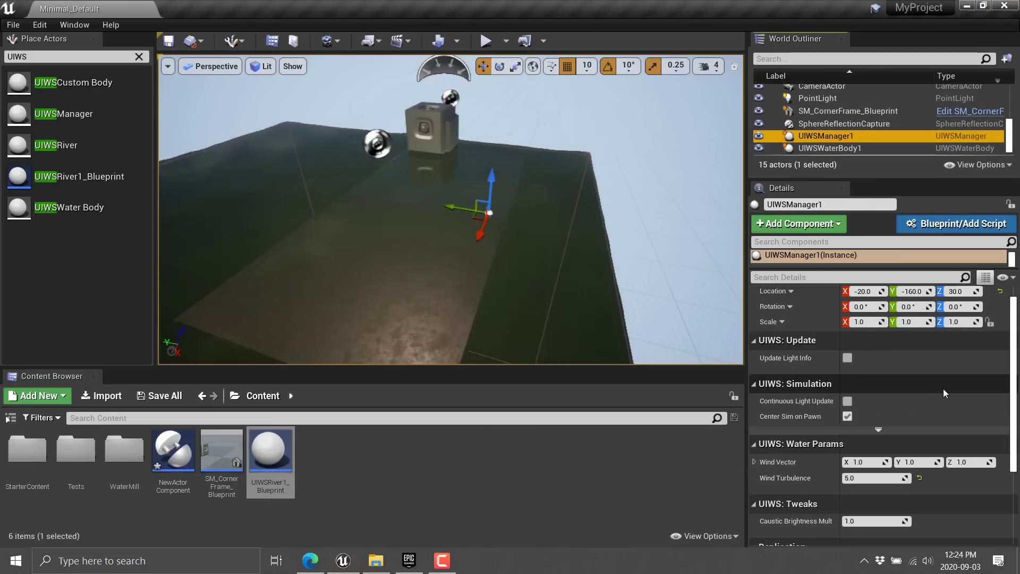
{"action": "left_click", "coordinate": [847, 358]}
{"action": "scroll", "coordinate": [876, 361], "scroll_direction": "down", "scroll_amount": 1}
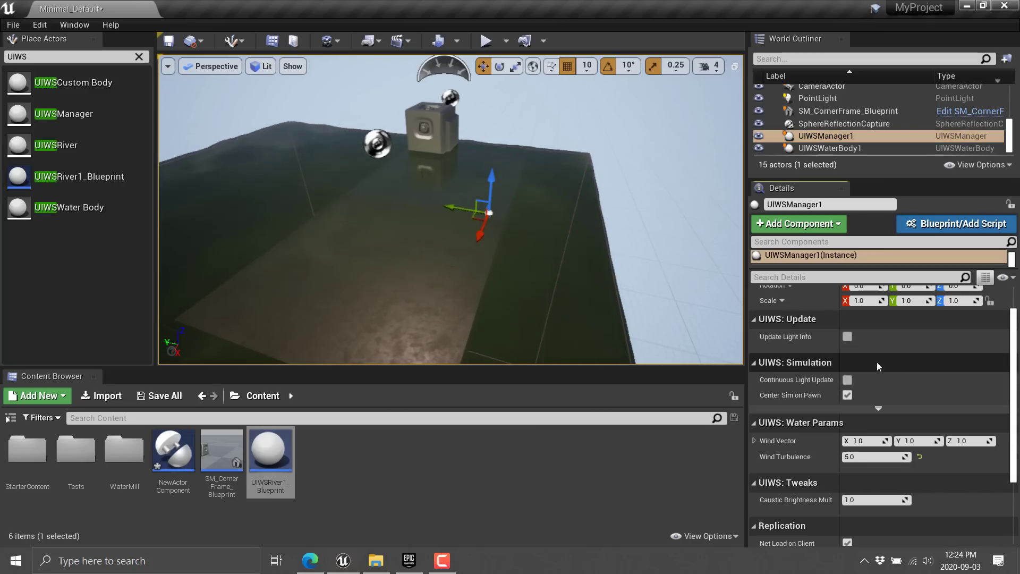
Step: Raise the manager's Wind Turbulence to about 7.93 and its Wind Vector X to about 3.33
{"action": "scroll", "coordinate": [859, 364], "scroll_direction": "down", "scroll_amount": 2}
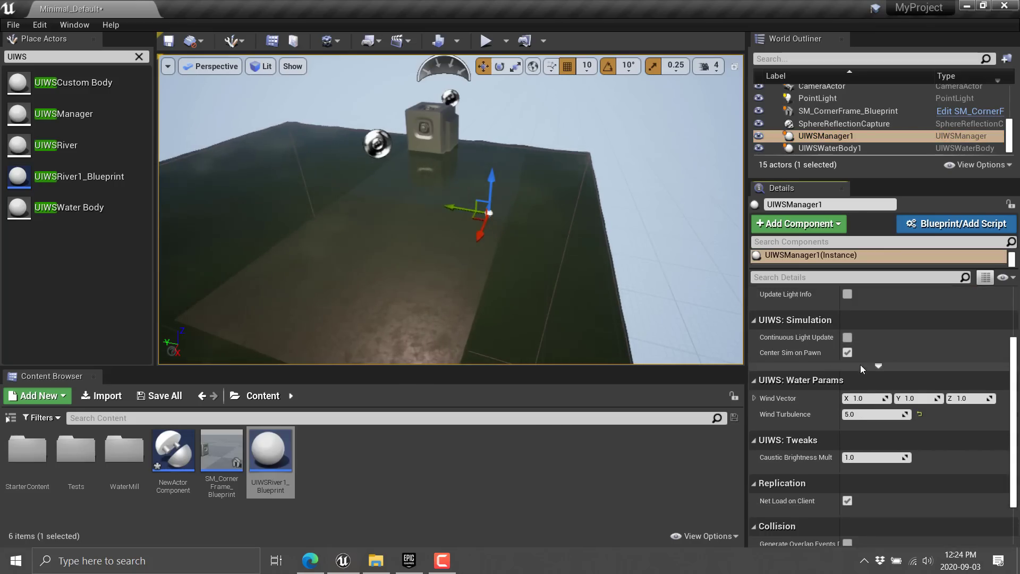
{"action": "scroll", "coordinate": [859, 364], "scroll_direction": "down", "scroll_amount": 2}
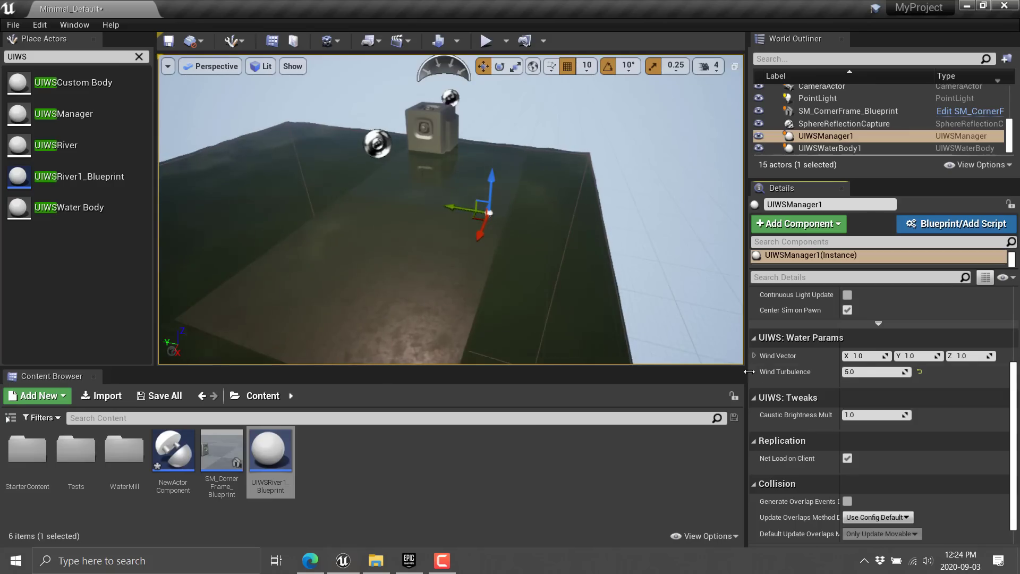
{"action": "left_click_drag", "start_coordinate": [878, 371], "coordinate": [916, 371]}
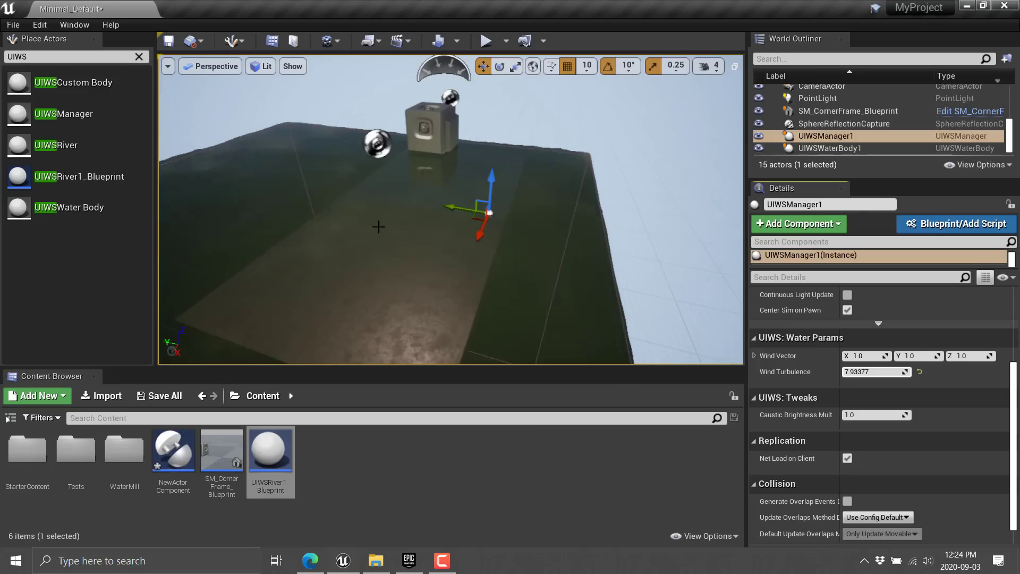
{"action": "left_click_drag", "start_coordinate": [866, 355], "coordinate": [884, 355]}
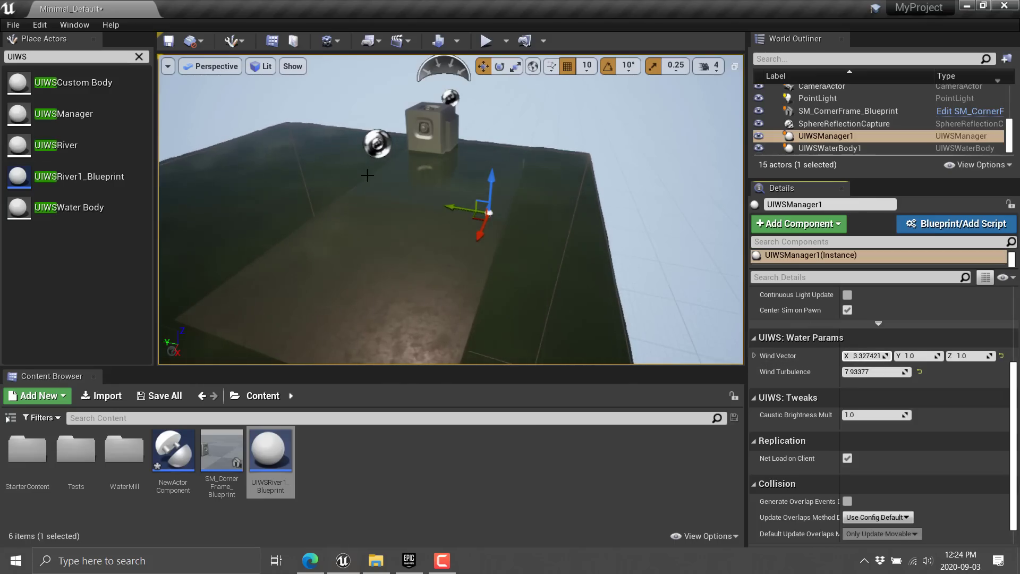
{"action": "scroll", "coordinate": [842, 372], "scroll_direction": "down", "scroll_amount": 2}
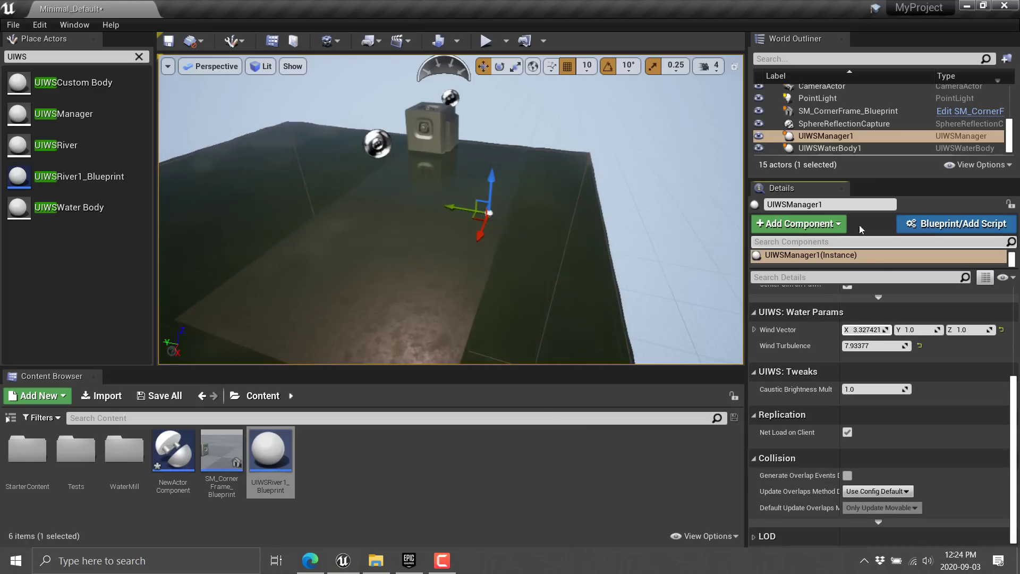
Step: Select UIWSWaterBody1 and examine its water simulation settings, including the advanced performance and ripple reflection options
{"action": "left_click", "coordinate": [839, 148]}
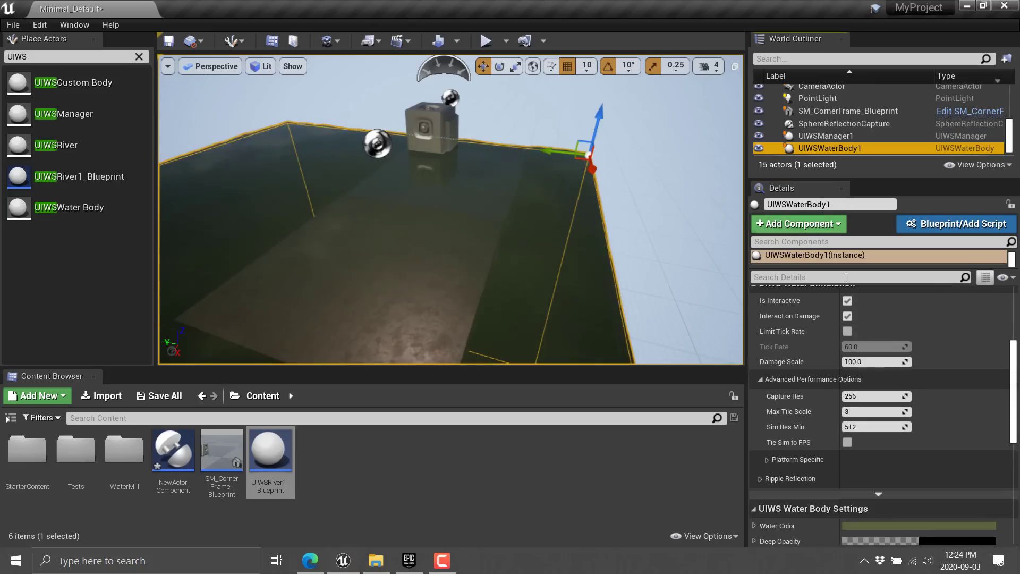
{"action": "scroll", "coordinate": [969, 448], "scroll_direction": "up", "scroll_amount": 5}
{"action": "scroll", "coordinate": [969, 448], "scroll_direction": "down", "scroll_amount": 4}
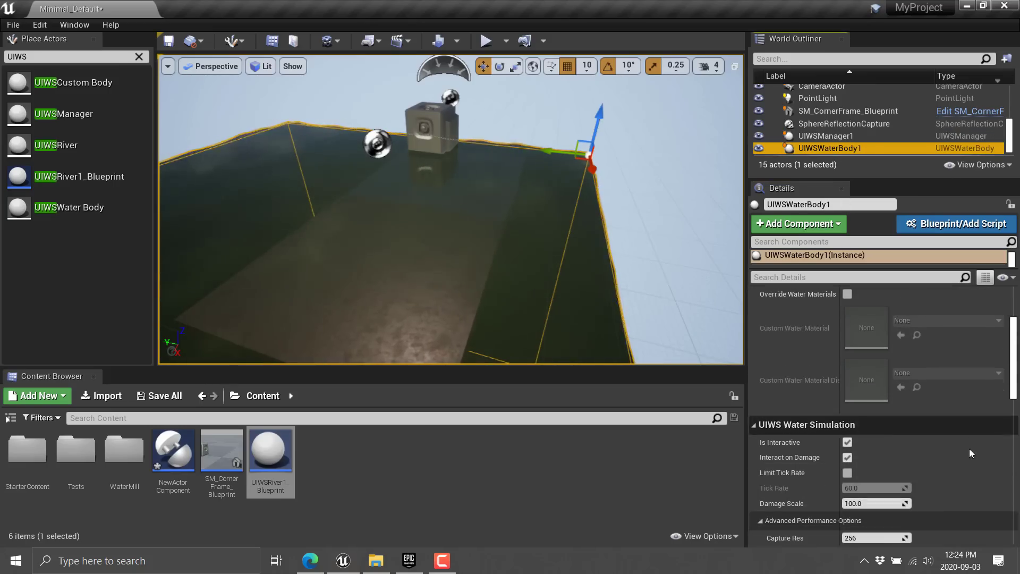
{"action": "scroll", "coordinate": [844, 455], "scroll_direction": "down", "scroll_amount": 3}
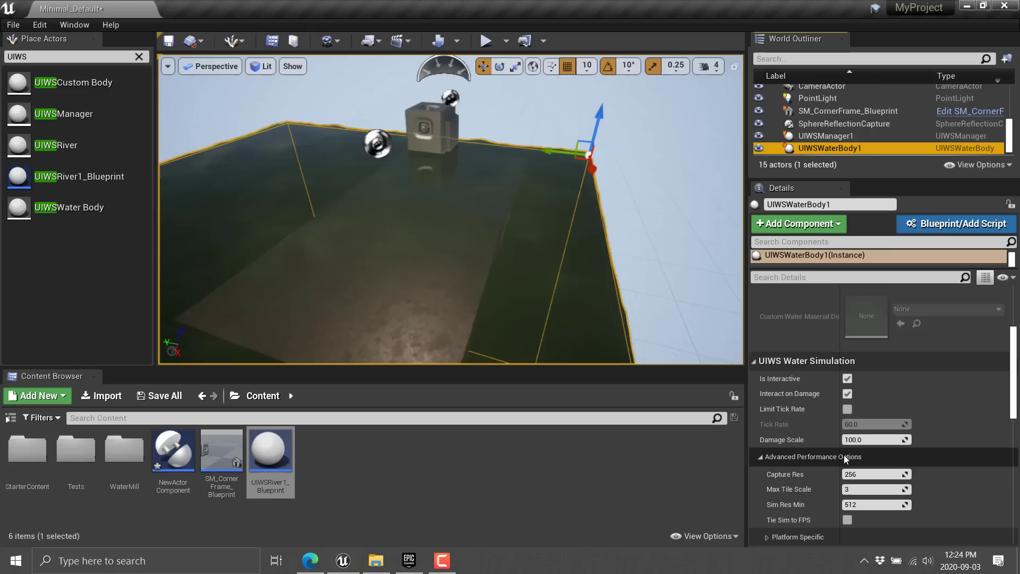
{"action": "scroll", "coordinate": [804, 433], "scroll_direction": "down", "scroll_amount": 4}
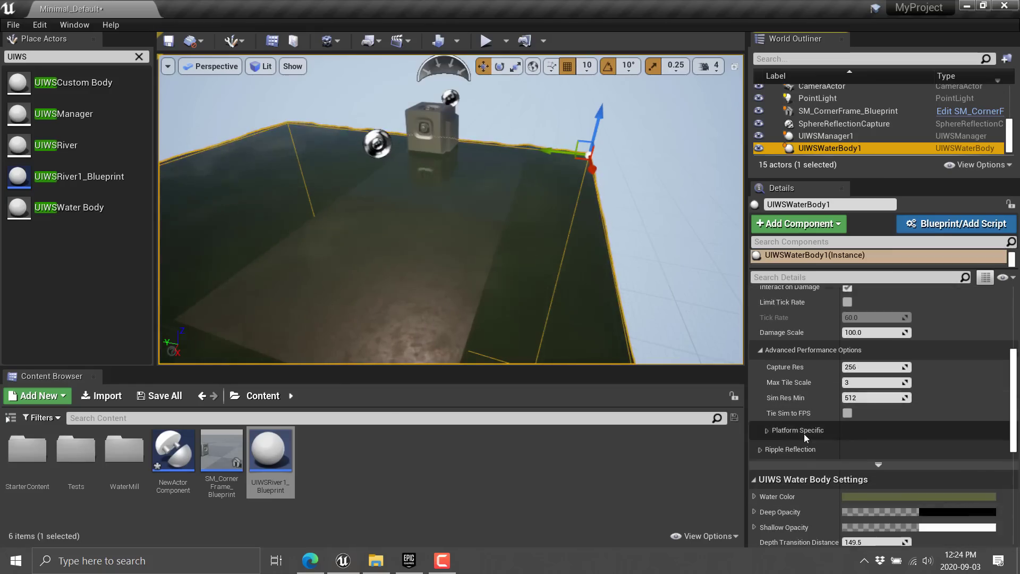
{"action": "left_click", "coordinate": [758, 407]}
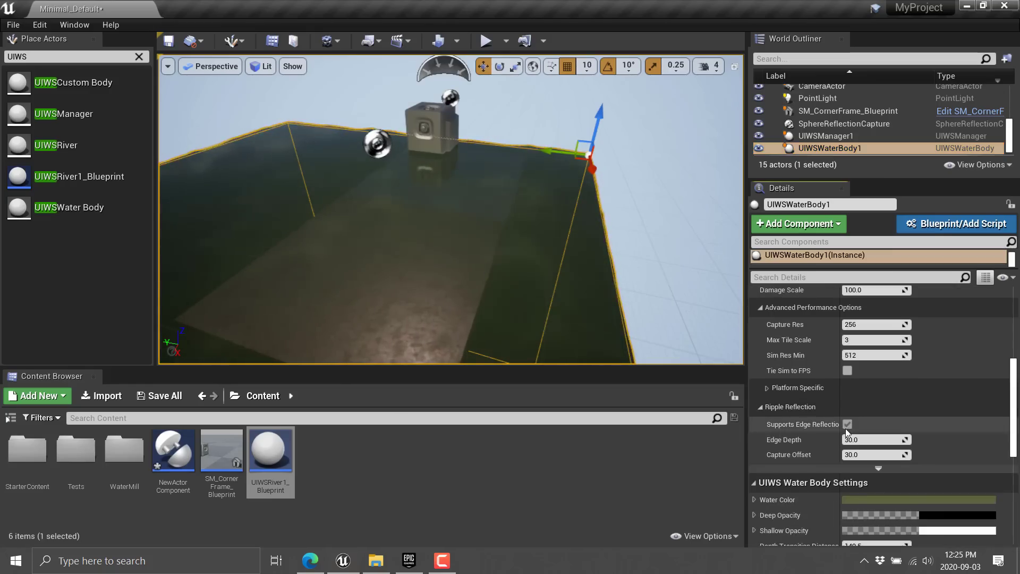
{"action": "scroll", "coordinate": [846, 428], "scroll_direction": "down", "scroll_amount": 2}
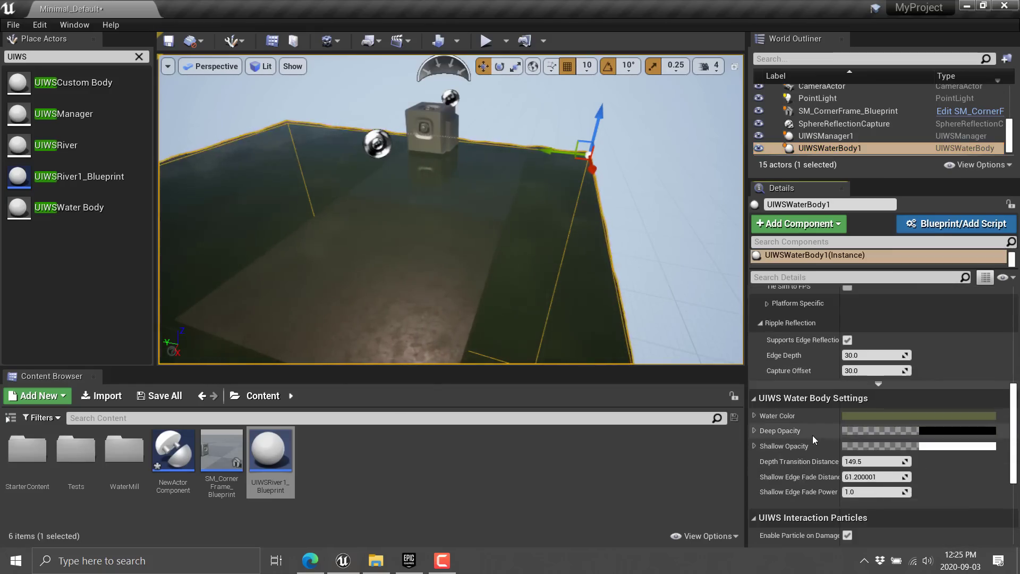
Step: Change the water body's Water Color to a dark neutral grey and review its interaction particle and collision settings
{"action": "left_click", "coordinate": [879, 416]}
{"action": "left_click_drag", "start_coordinate": [680, 264], "coordinate": [674, 313]}
{"action": "left_click", "coordinate": [863, 199]}
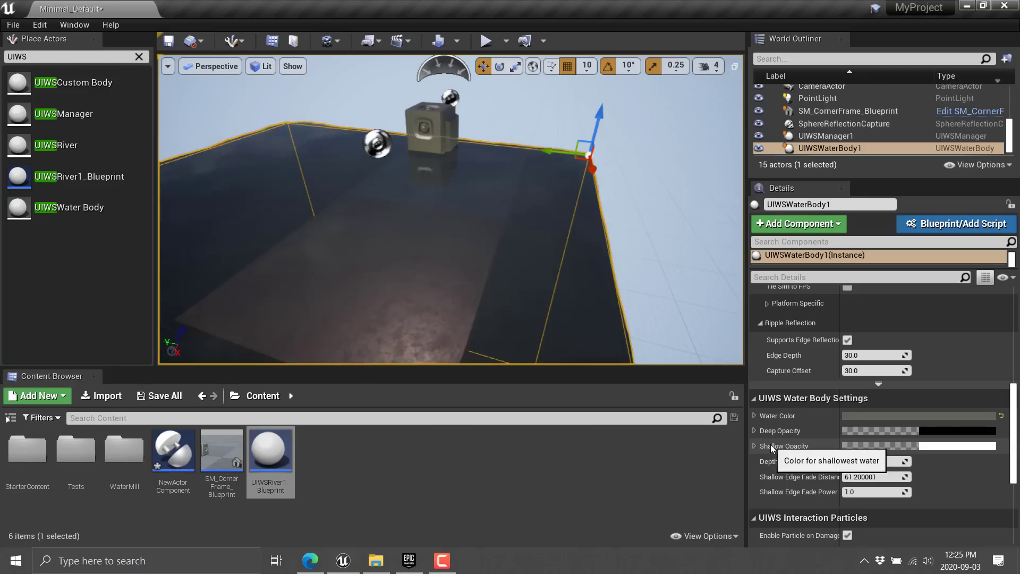
{"action": "scroll", "coordinate": [920, 452], "scroll_direction": "down", "scroll_amount": 3}
{"action": "scroll", "coordinate": [921, 455], "scroll_direction": "down", "scroll_amount": 6}
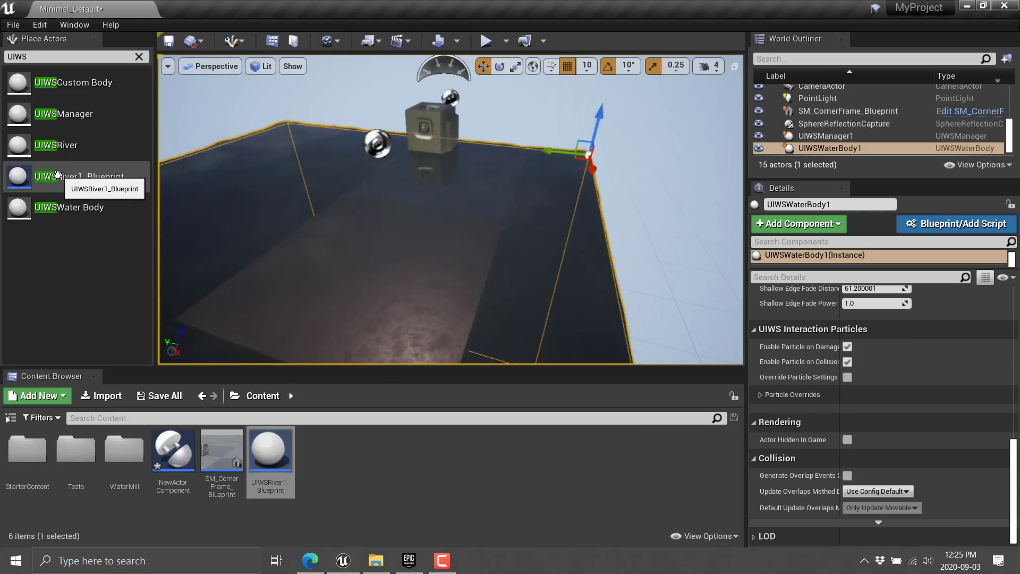
Step: Place a UIWSRiver1_Blueprint actor in the level near the cube at the far edge of the water body
{"action": "left_click_drag", "start_coordinate": [64, 177], "coordinate": [585, 145]}
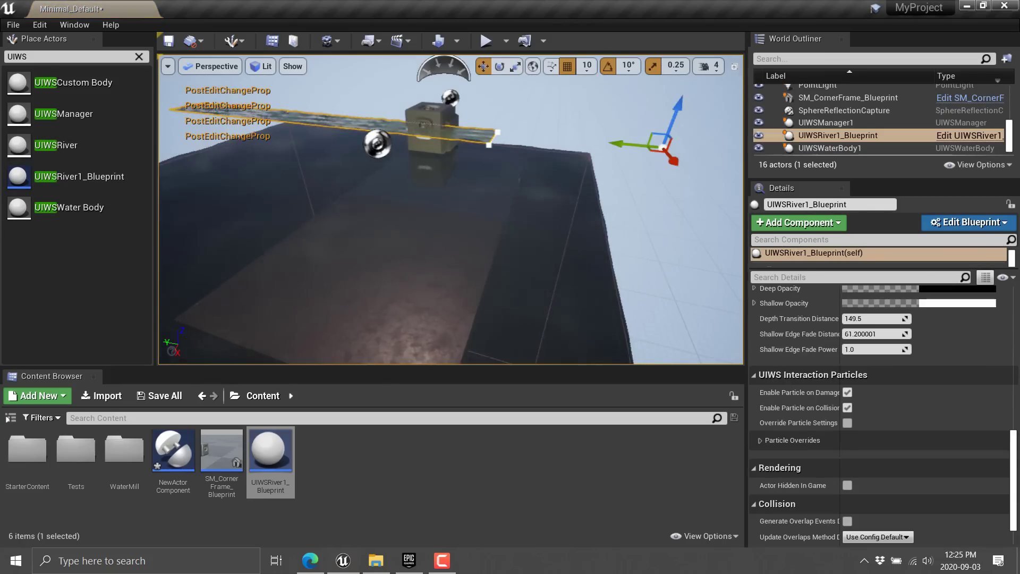
{"action": "mouse_move", "coordinate": [584, 145]}
{"action": "right_mouse_down"}
{"action": "mouse_move", "coordinate": [521, 160]}
{"action": "mouse_move", "coordinate": [450, 210]}
{"action": "mouse_move", "coordinate": [499, 202]}
{"action": "mouse_move", "coordinate": [446, 213]}
{"action": "mouse_move", "coordinate": [435, 196]}
{"action": "mouse_move", "coordinate": [450, 209]}
{"action": "mouse_move", "coordinate": [584, 144]}
{"action": "right_mouse_up"}
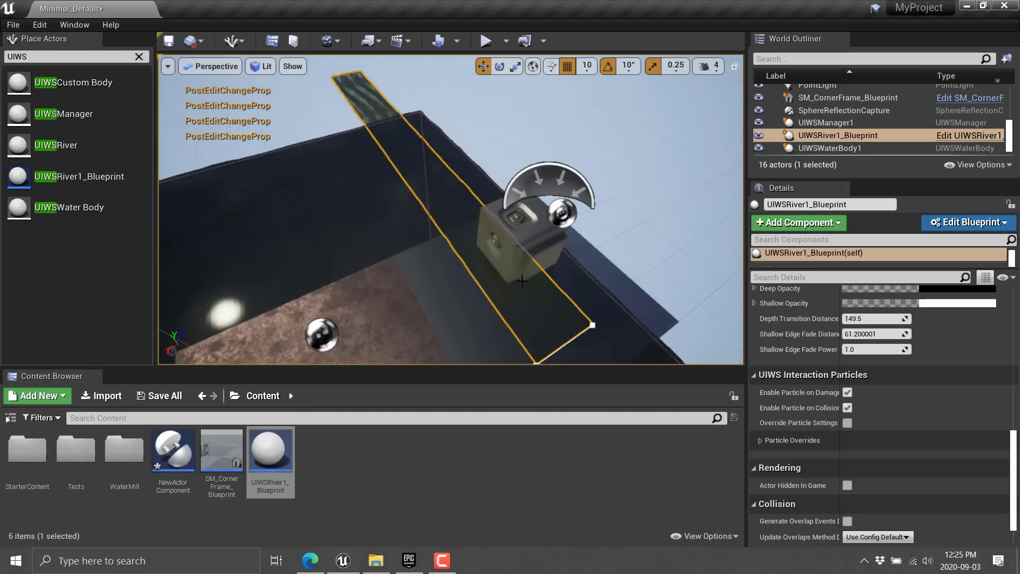
{"action": "right_click_drag", "start_coordinate": [594, 292], "coordinate": [592, 314]}
{"action": "key", "text": "s"}
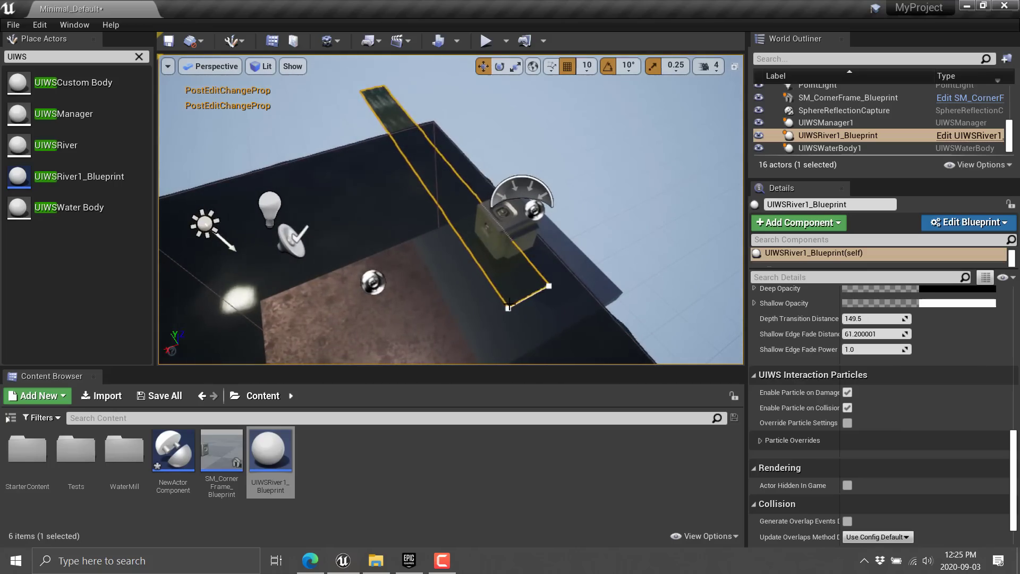
Step: Extend the river from its end spline point with a new point across the water body
{"action": "left_click", "coordinate": [508, 305]}
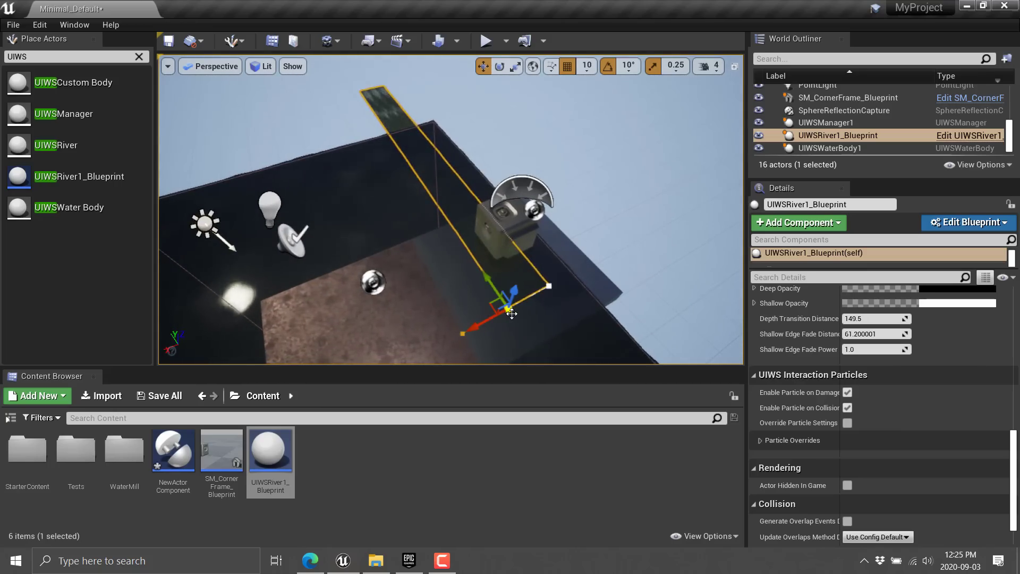
{"action": "left_click_drag", "start_coordinate": [478, 324], "coordinate": [175, 490]}
{"action": "scroll", "coordinate": [451, 209], "scroll_direction": "down", "scroll_amount": 4}
Step: Add another spline point past the river's end, beyond the water body, and adjust it to bend the river
{"action": "right_click", "coordinate": [427, 296]}
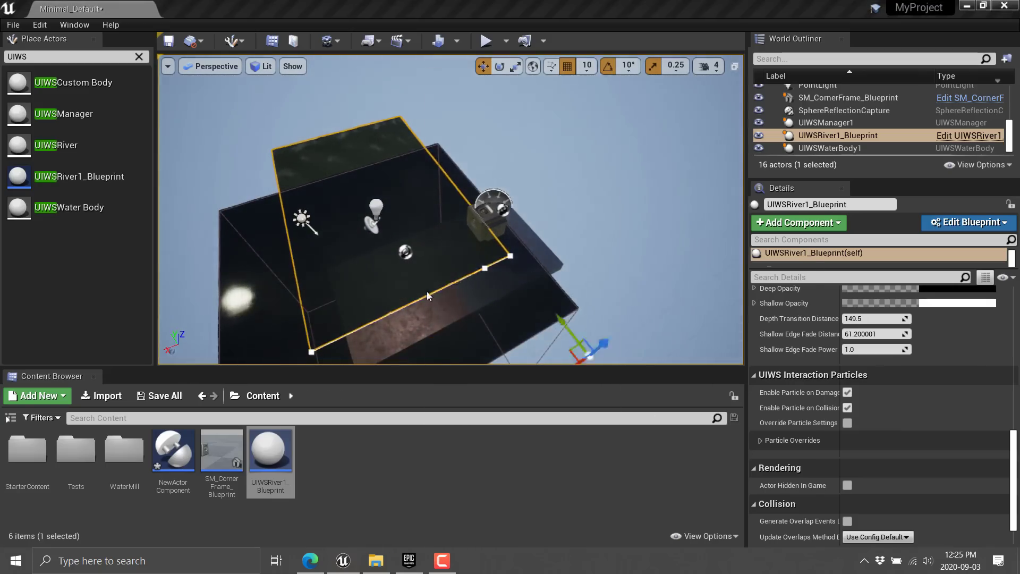
{"action": "left_click", "coordinate": [371, 278]}
{"action": "right_click_drag", "start_coordinate": [370, 277], "coordinate": [334, 299]}
{"action": "scroll", "coordinate": [387, 283], "scroll_direction": "down", "scroll_amount": 3}
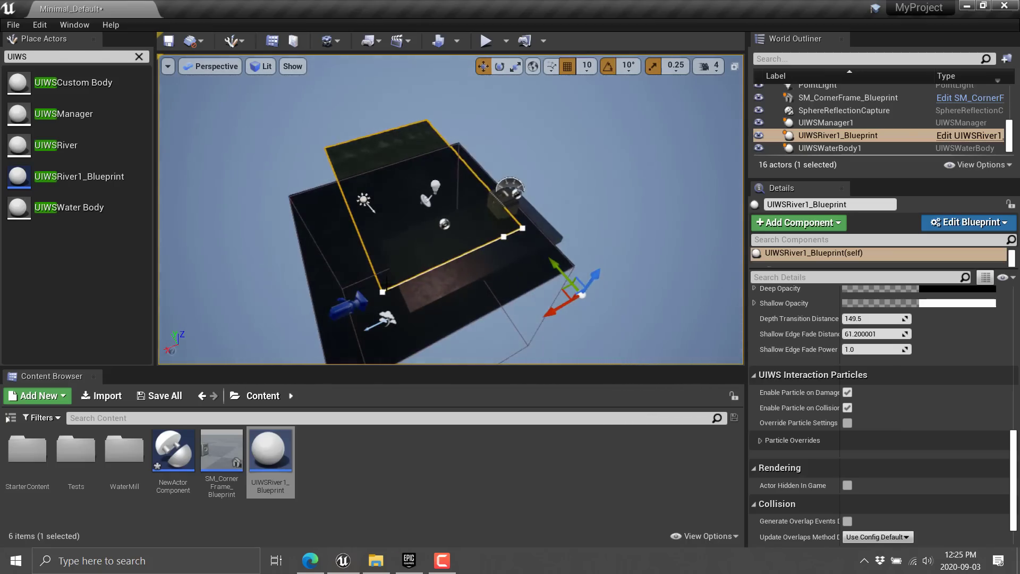
{"action": "left_click", "coordinate": [382, 291]}
{"action": "left_click_drag", "start_coordinate": [347, 308], "coordinate": [183, 383]}
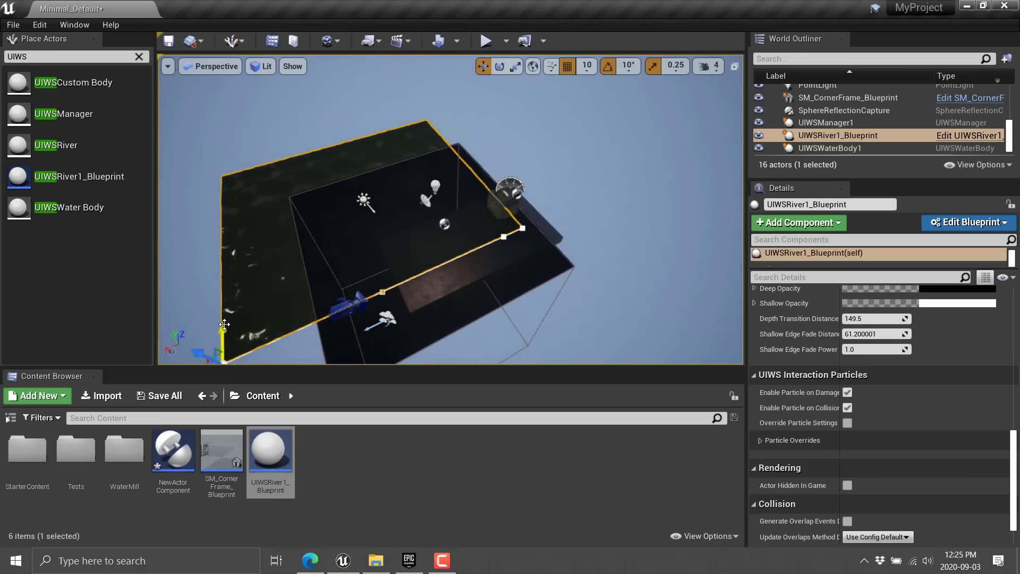
{"action": "left_click_drag", "start_coordinate": [224, 324], "coordinate": [277, 292]}
{"action": "key", "text": "e"}
{"action": "right_click_drag", "start_coordinate": [276, 292], "coordinate": [401, 260]}
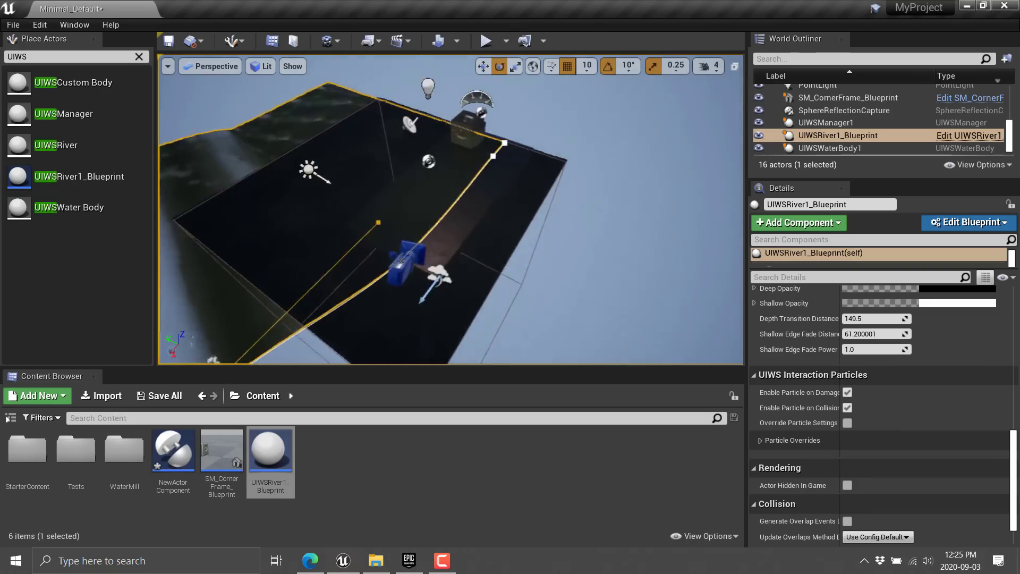
{"action": "right_click_drag", "start_coordinate": [210, 327], "coordinate": [199, 332]}
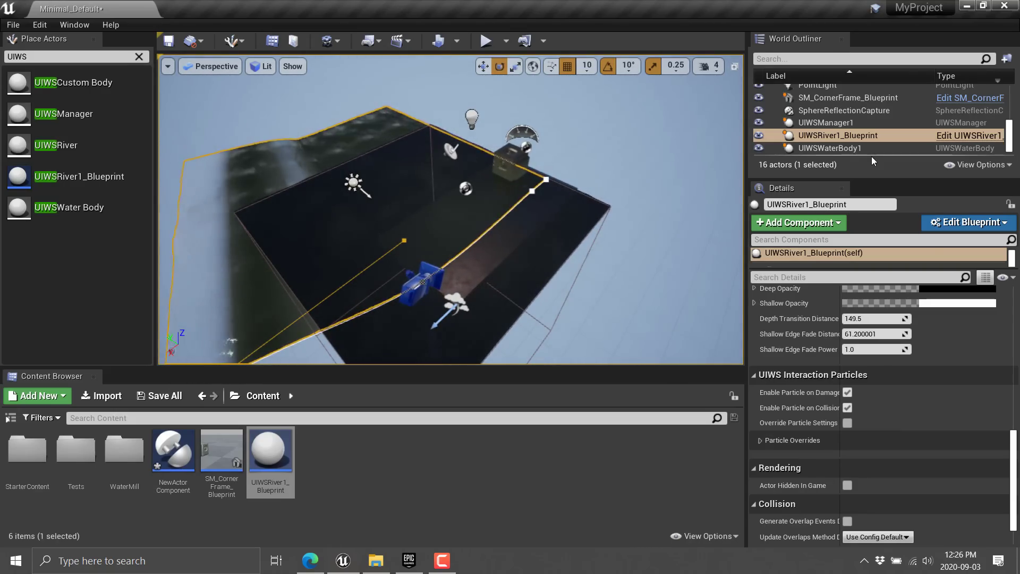
Step: Select the UIWS manager, river and water body actors in turn to compare their settings, ending on the river
{"action": "left_click", "coordinate": [849, 123]}
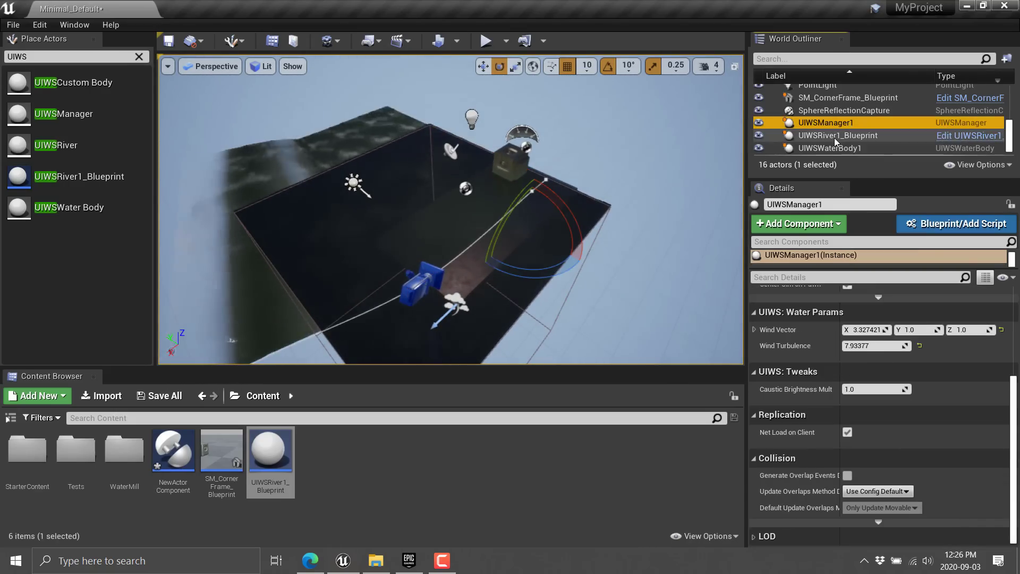
{"action": "left_click", "coordinate": [839, 136]}
{"action": "left_click", "coordinate": [838, 148]}
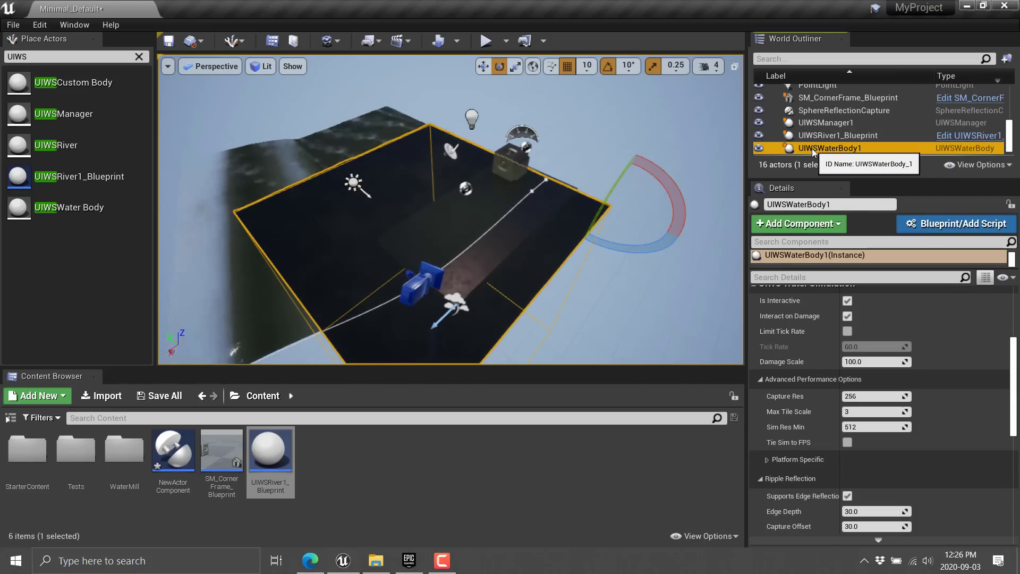
{"action": "left_click", "coordinate": [815, 137]}
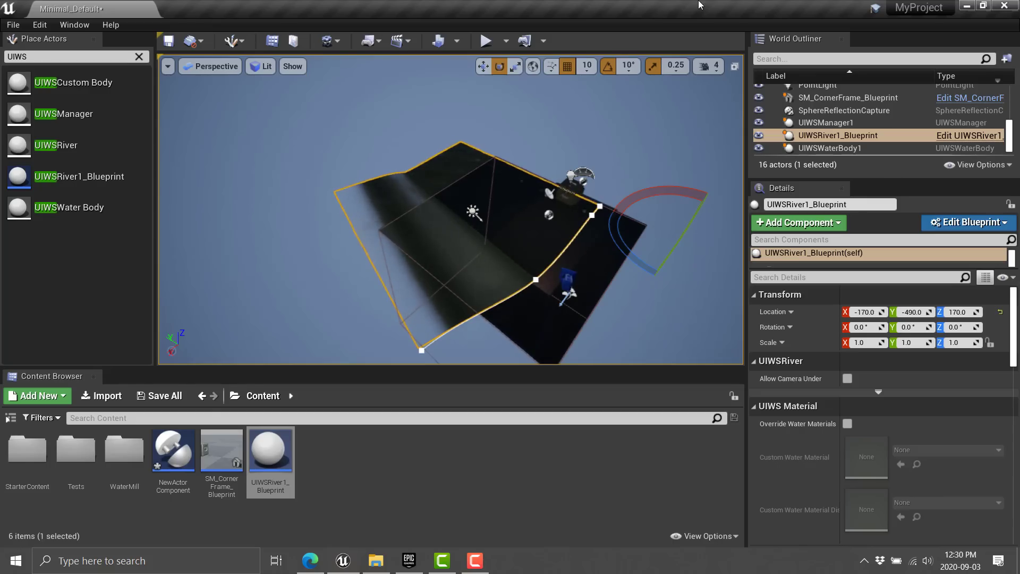
Step: Switch to the web browser and open the UIWS Documentation page on the plugin developer's website
{"action": "left_click", "coordinate": [300, 557]}
{"action": "mouse_move", "coordinate": [572, 59]}
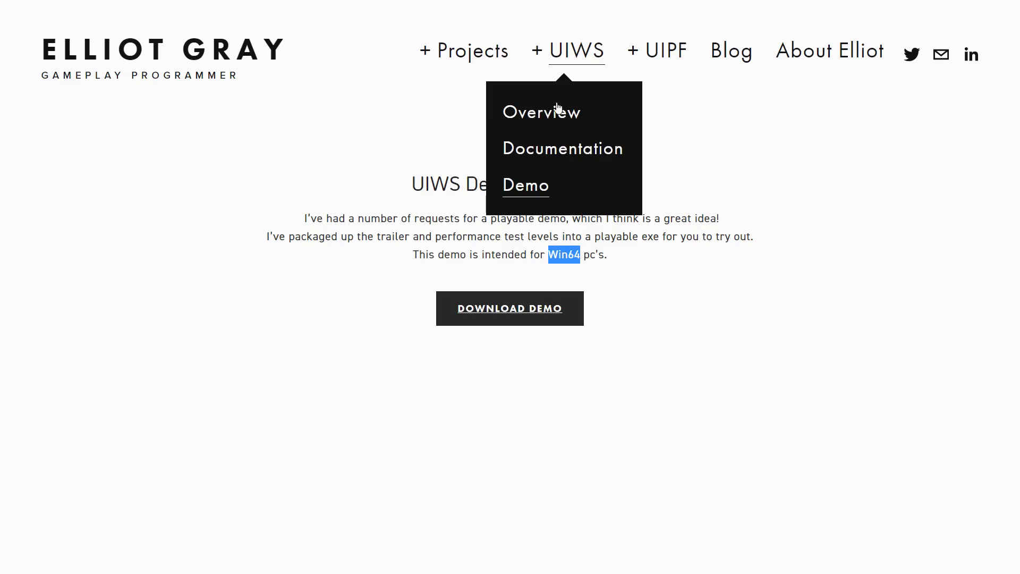
{"action": "left_click", "coordinate": [562, 154]}
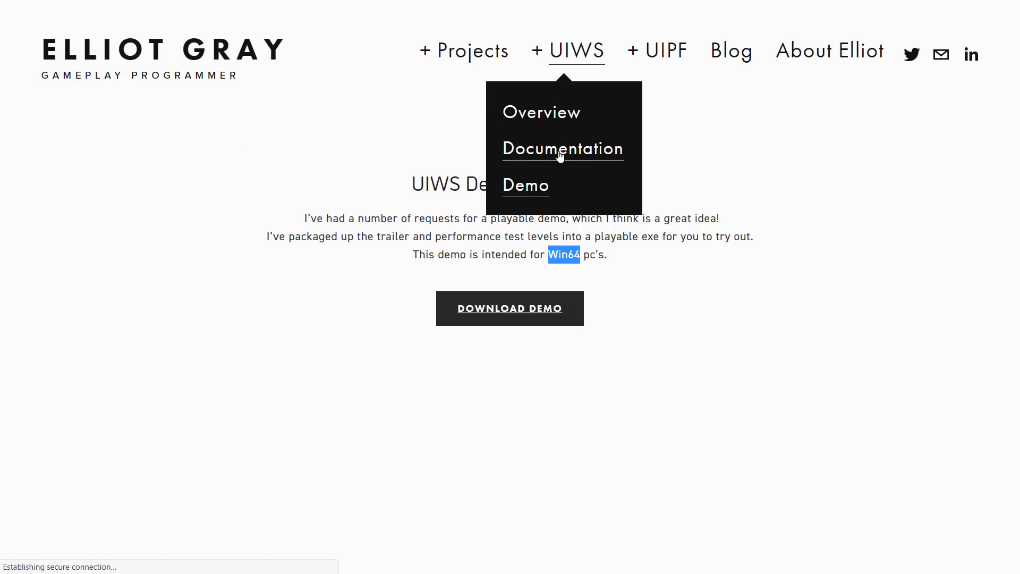
Step: Review the documentation's Getting Started, Manual Control, Material Customization and release notes sections, and switch to the UIWS overview page
{"action": "scroll", "coordinate": [575, 239], "scroll_direction": "down", "scroll_amount": 5}
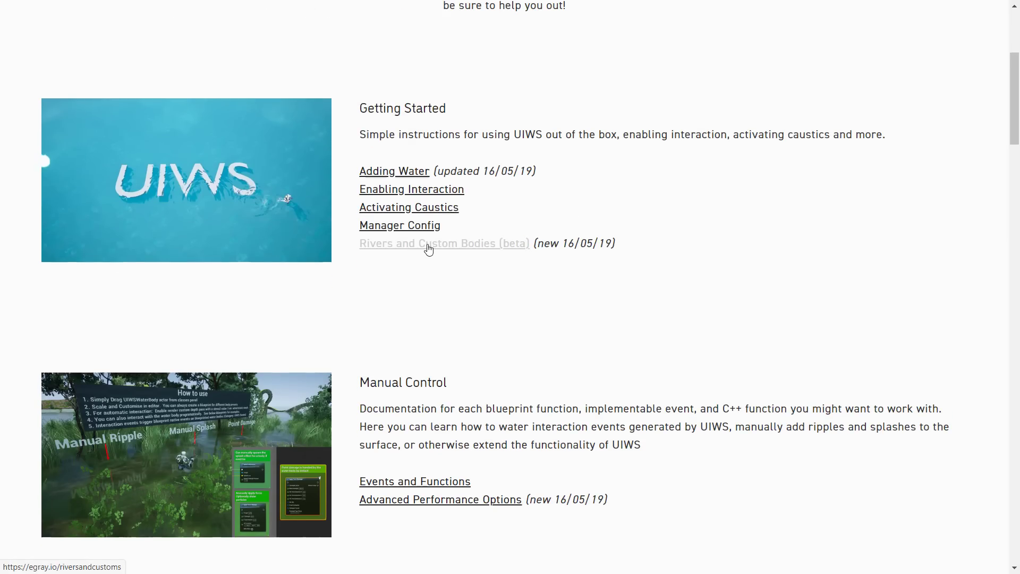
{"action": "scroll", "coordinate": [606, 269], "scroll_direction": "down", "scroll_amount": 5}
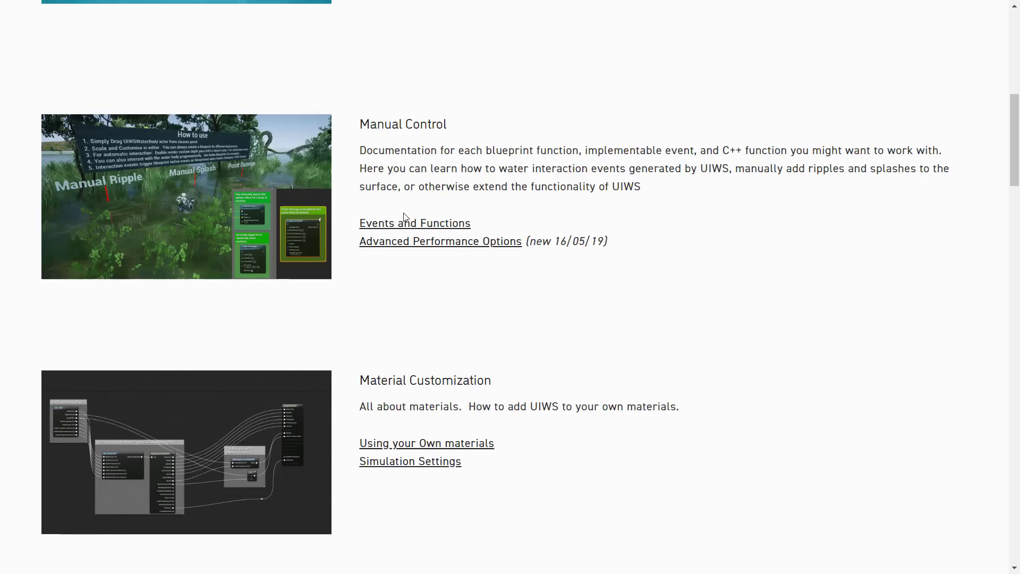
{"action": "scroll", "coordinate": [180, 367], "scroll_direction": "down", "scroll_amount": 2}
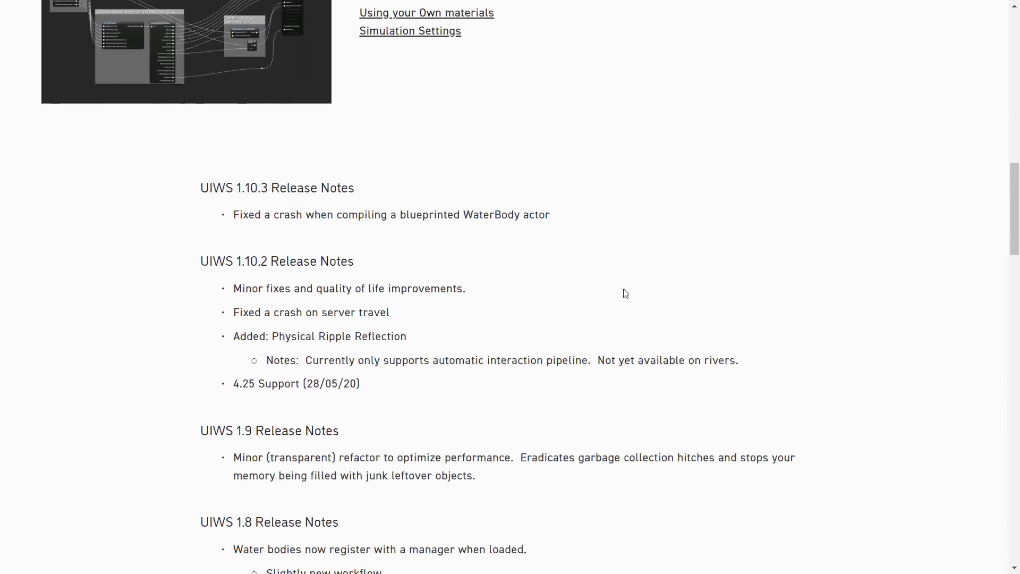
{"action": "key", "text": "ctrl+Tab"}
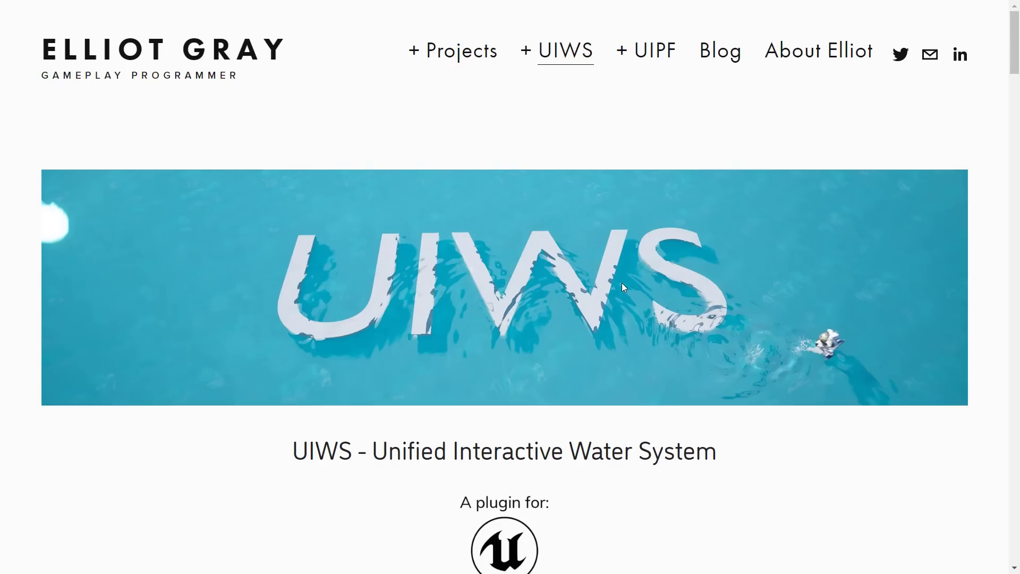